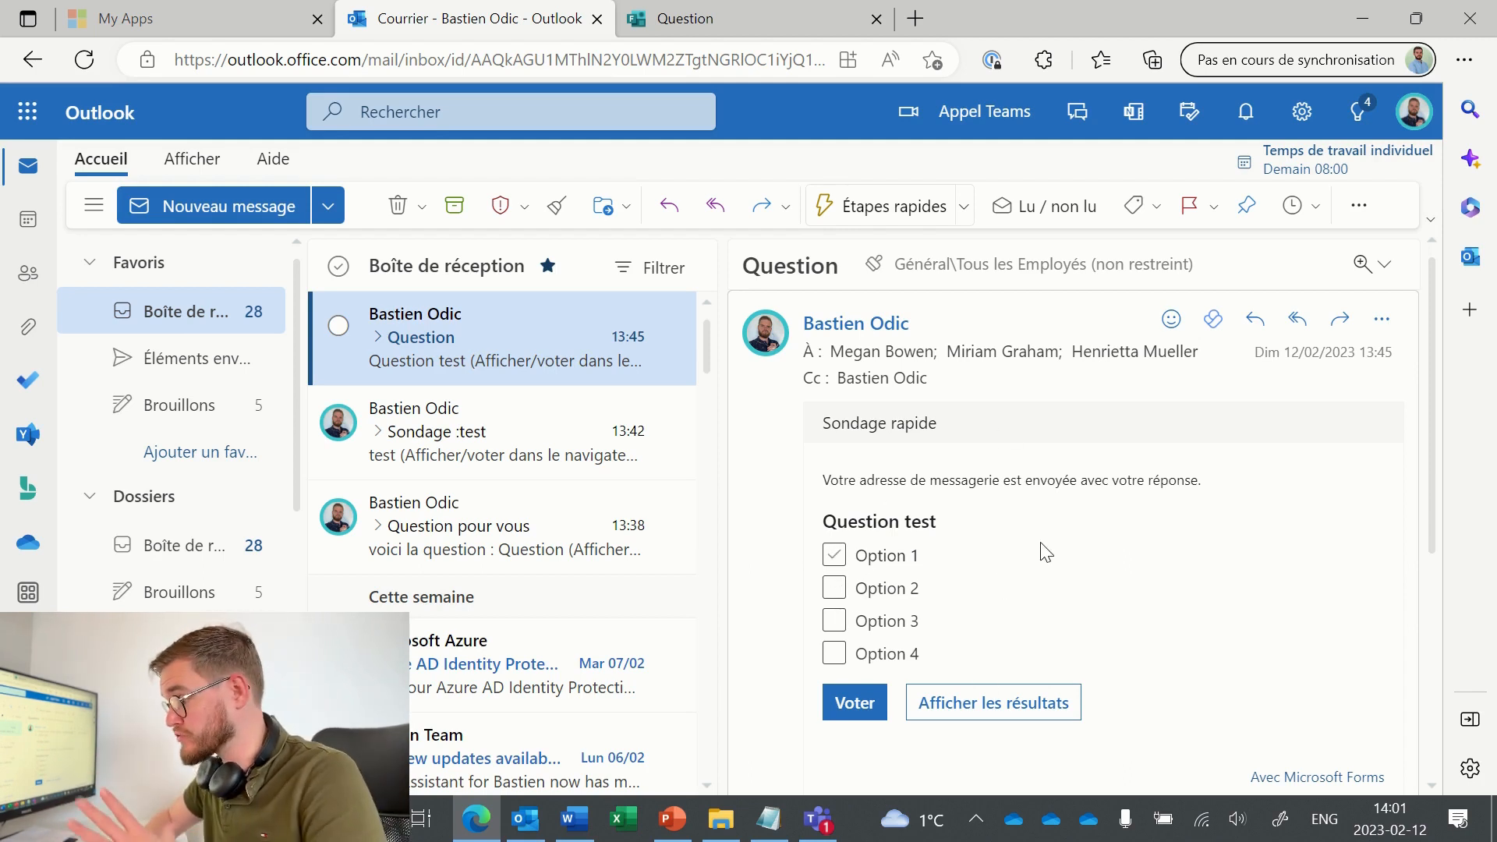
- Vote for Option 2 and Option 3 in the "Question test" quick poll of the open email
{"action": "left_click", "coordinate": [834, 588]}
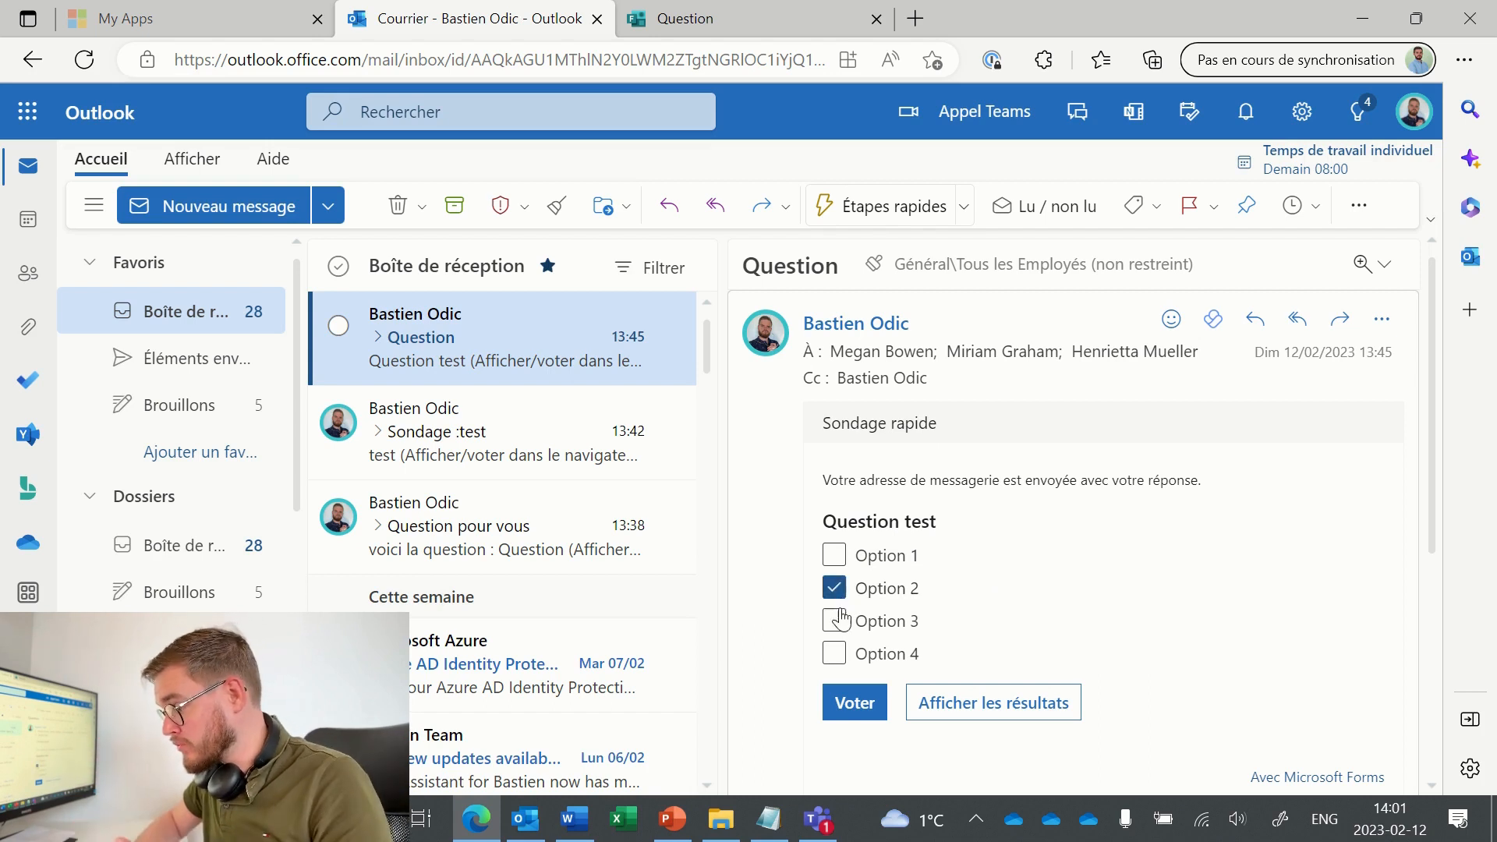
{"action": "left_click", "coordinate": [836, 621]}
{"action": "left_click", "coordinate": [857, 702]}
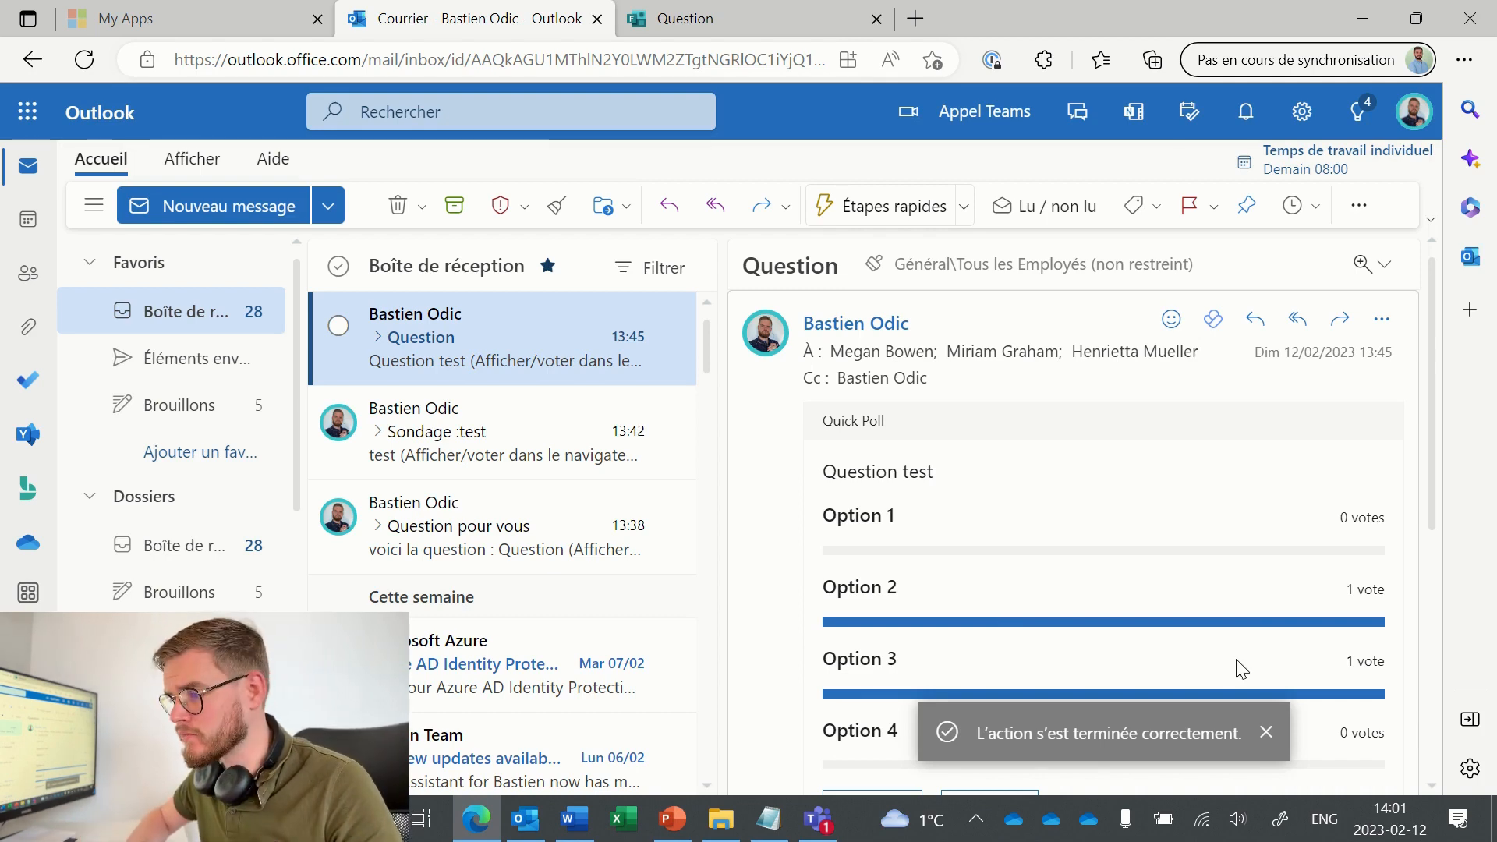
- Create a new email message and pop it out into its own maximized window
{"action": "left_click", "coordinate": [252, 213]}
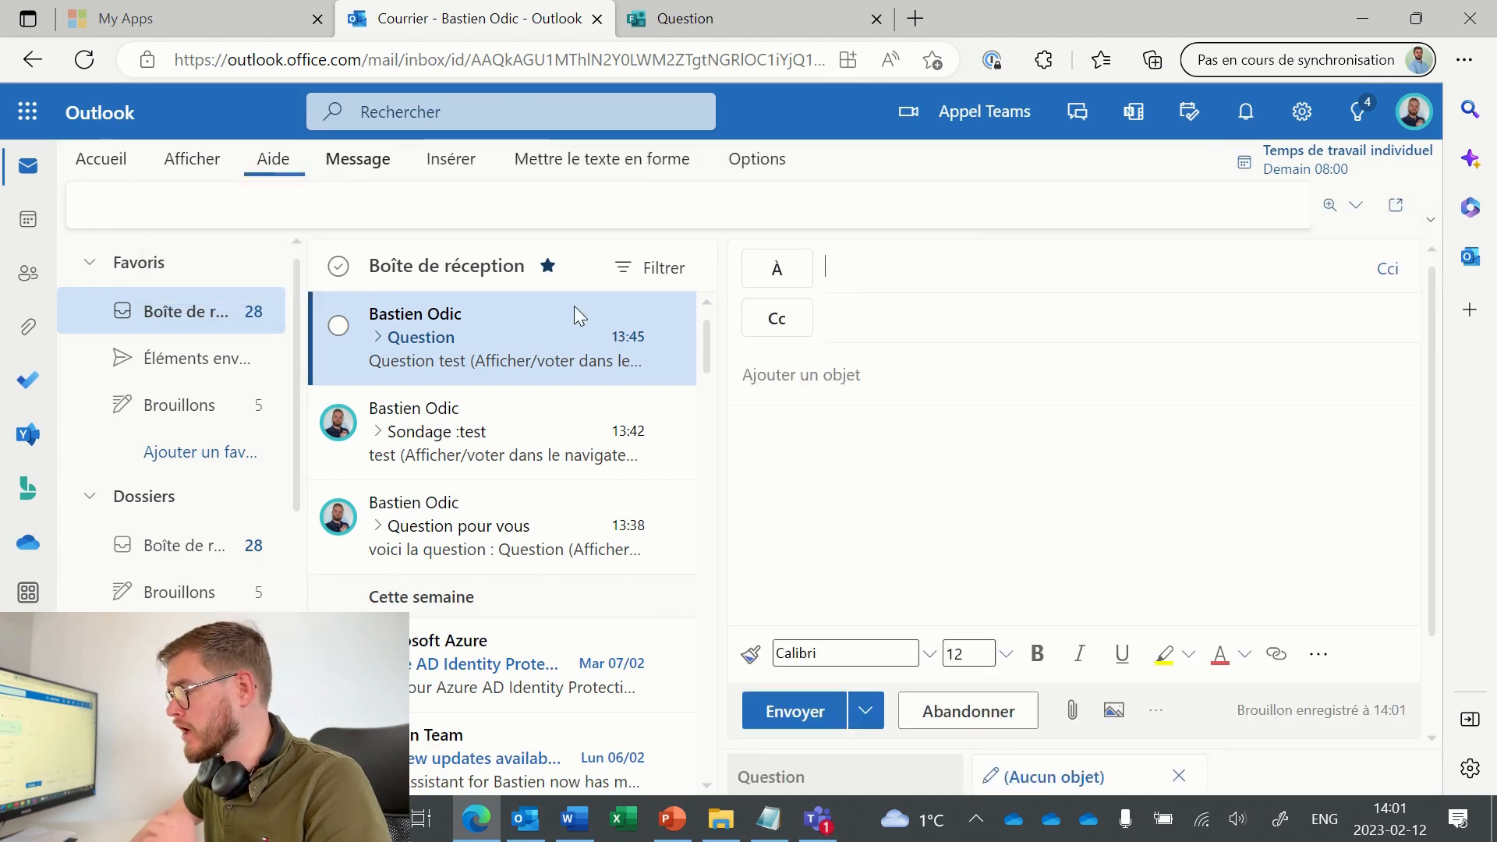
{"action": "left_click", "coordinate": [1407, 223]}
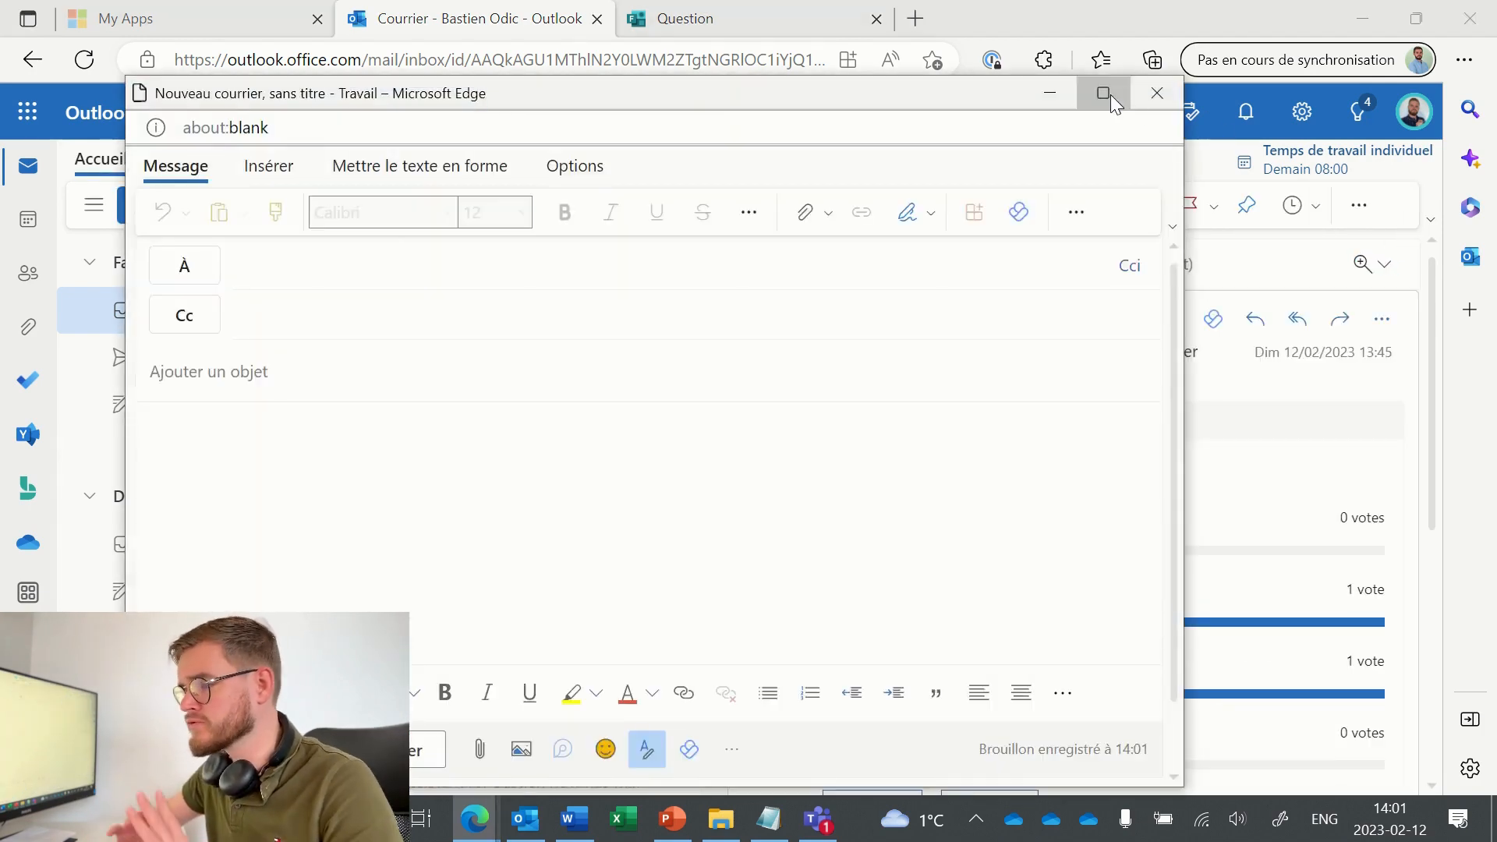
{"action": "left_click", "coordinate": [1109, 93]}
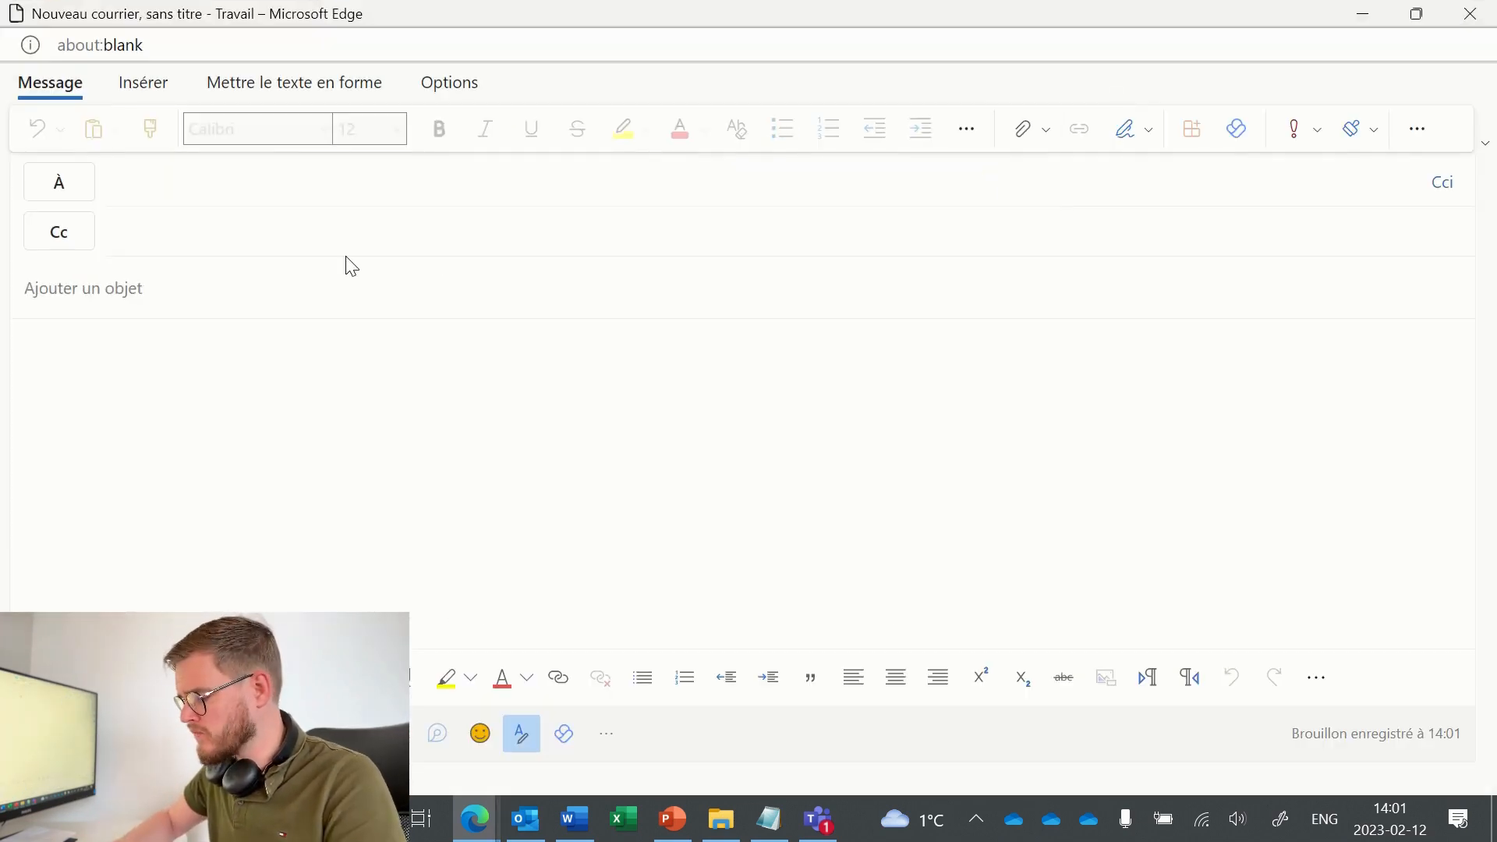
- Address the message to the three colleagues suggested in the recipient field
{"action": "type", "text": "m"}
{"action": "left_click", "coordinate": [317, 256]}
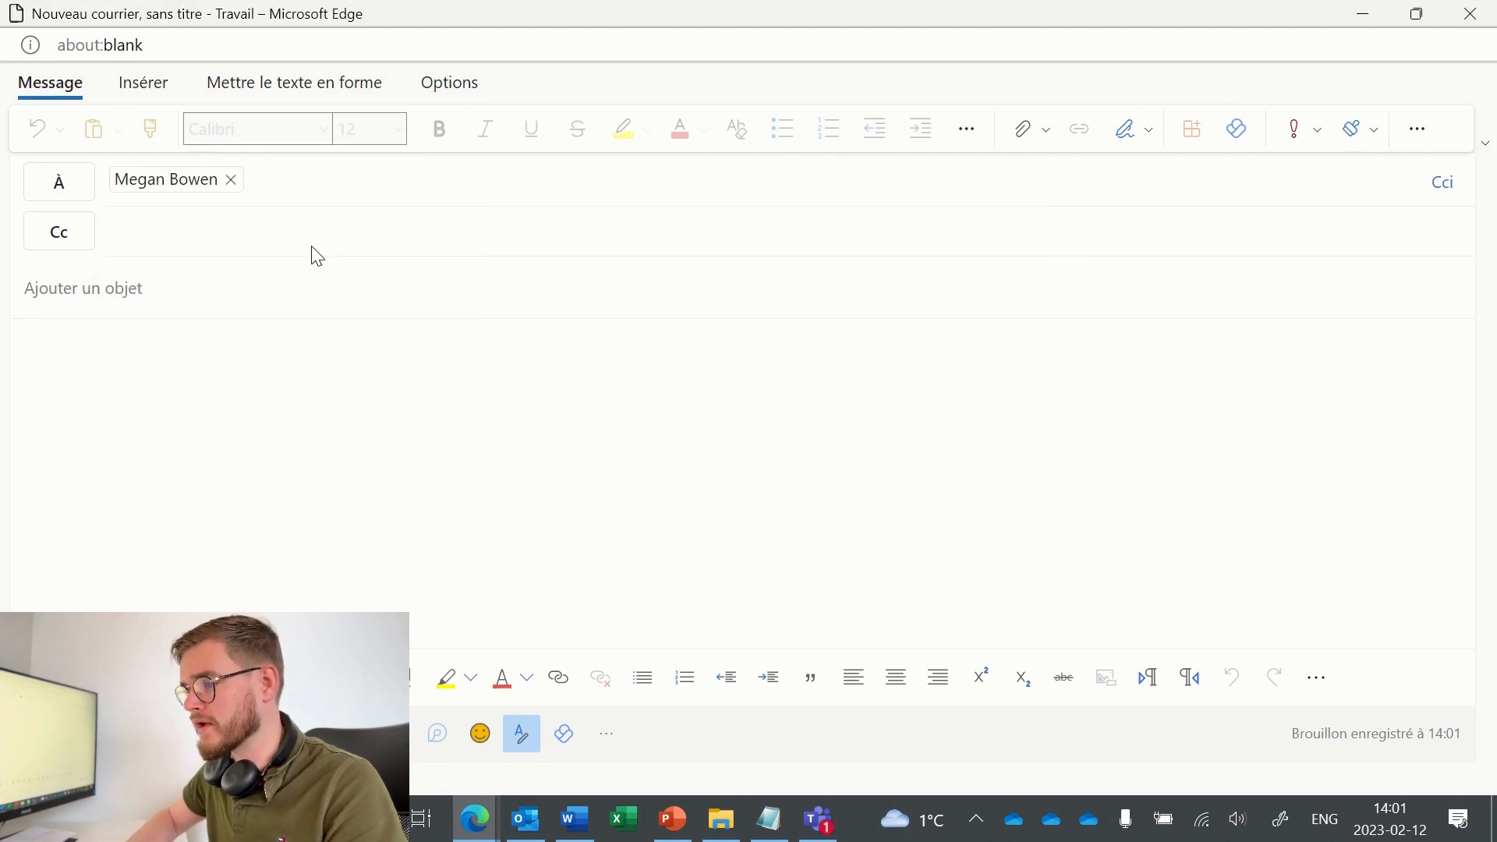
{"action": "type", "text": "m"}
{"action": "left_click", "coordinate": [367, 291]}
{"action": "type", "text": "m"}
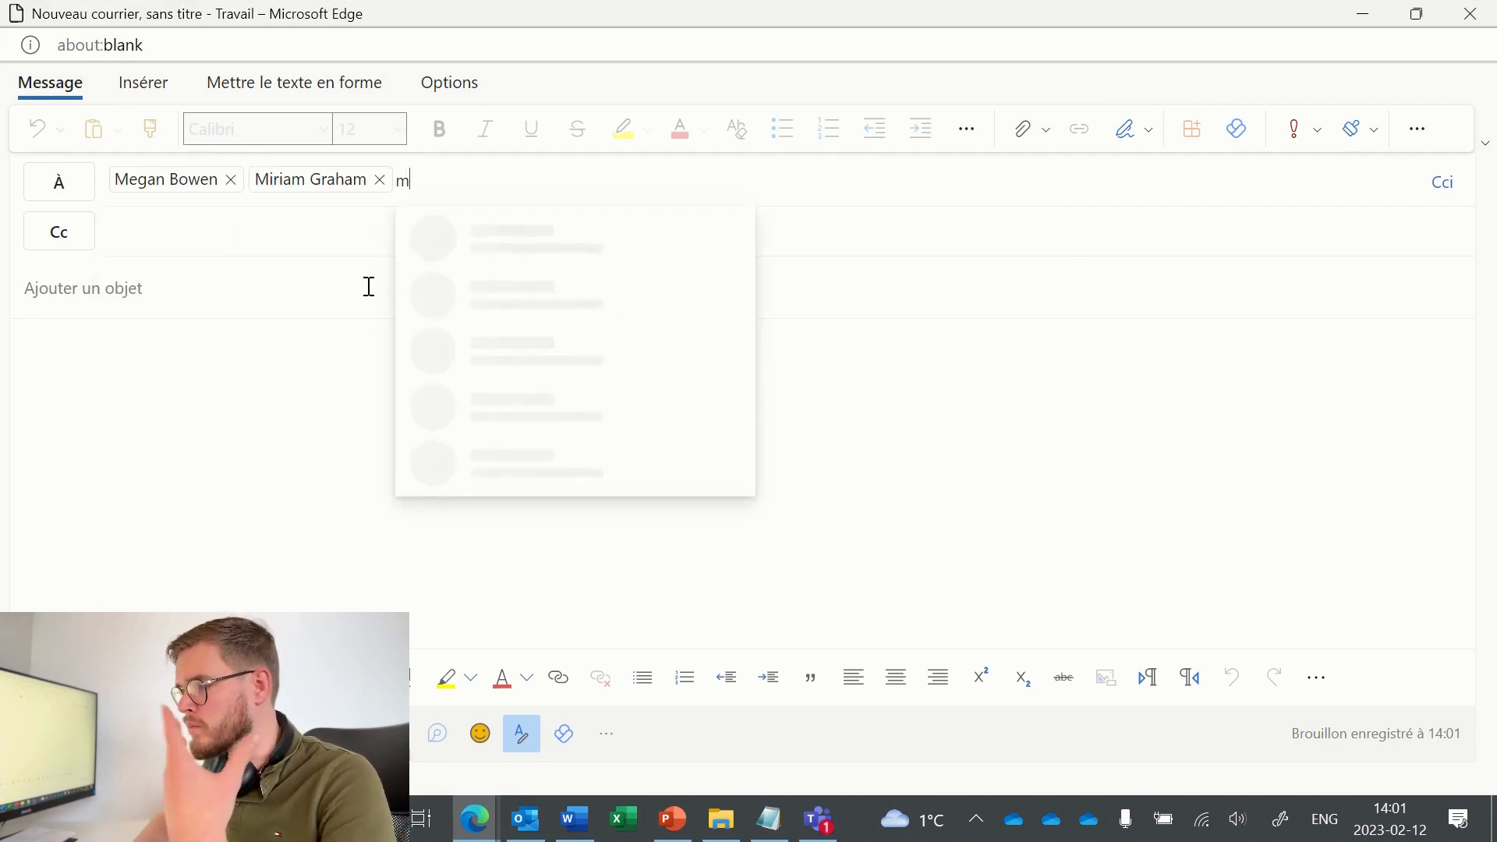
{"action": "left_click", "coordinate": [497, 350]}
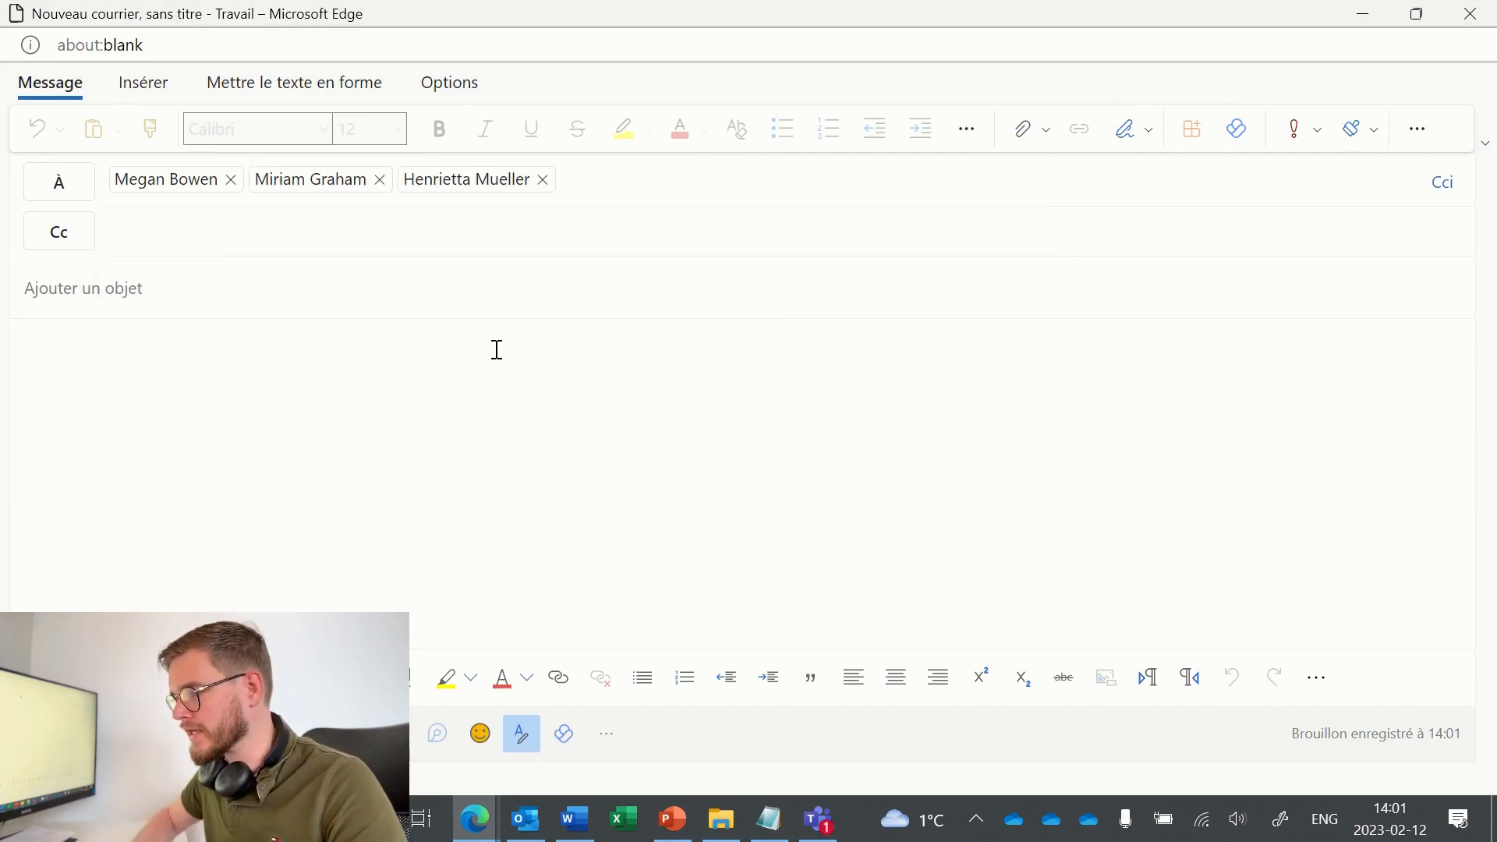
- Enter the subject "Question" and the body text "Bonjour voici la question"
{"action": "left_click", "coordinate": [398, 299]}
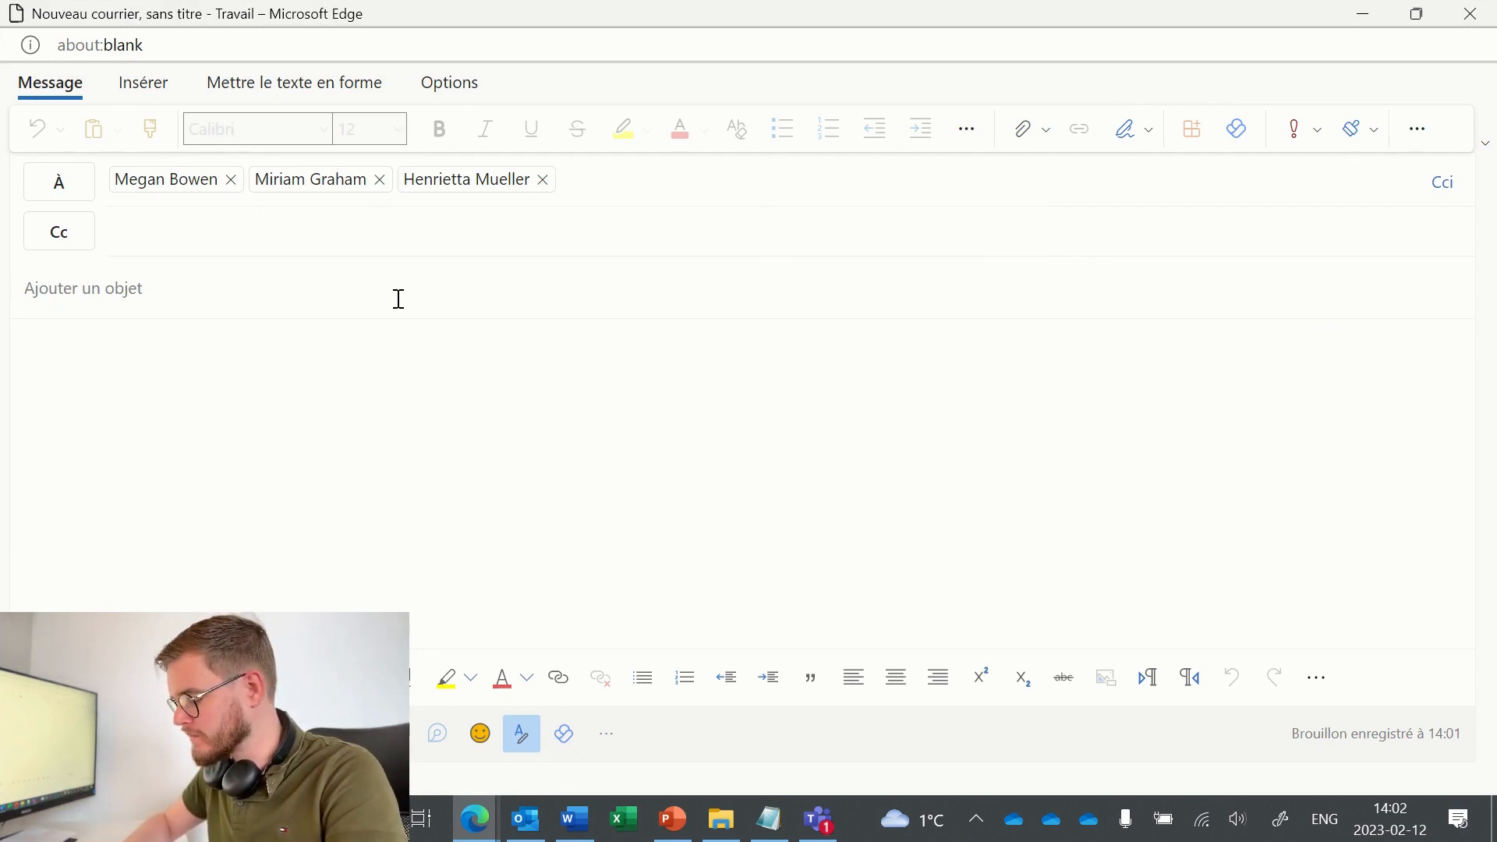
{"action": "type", "text": "Question"}
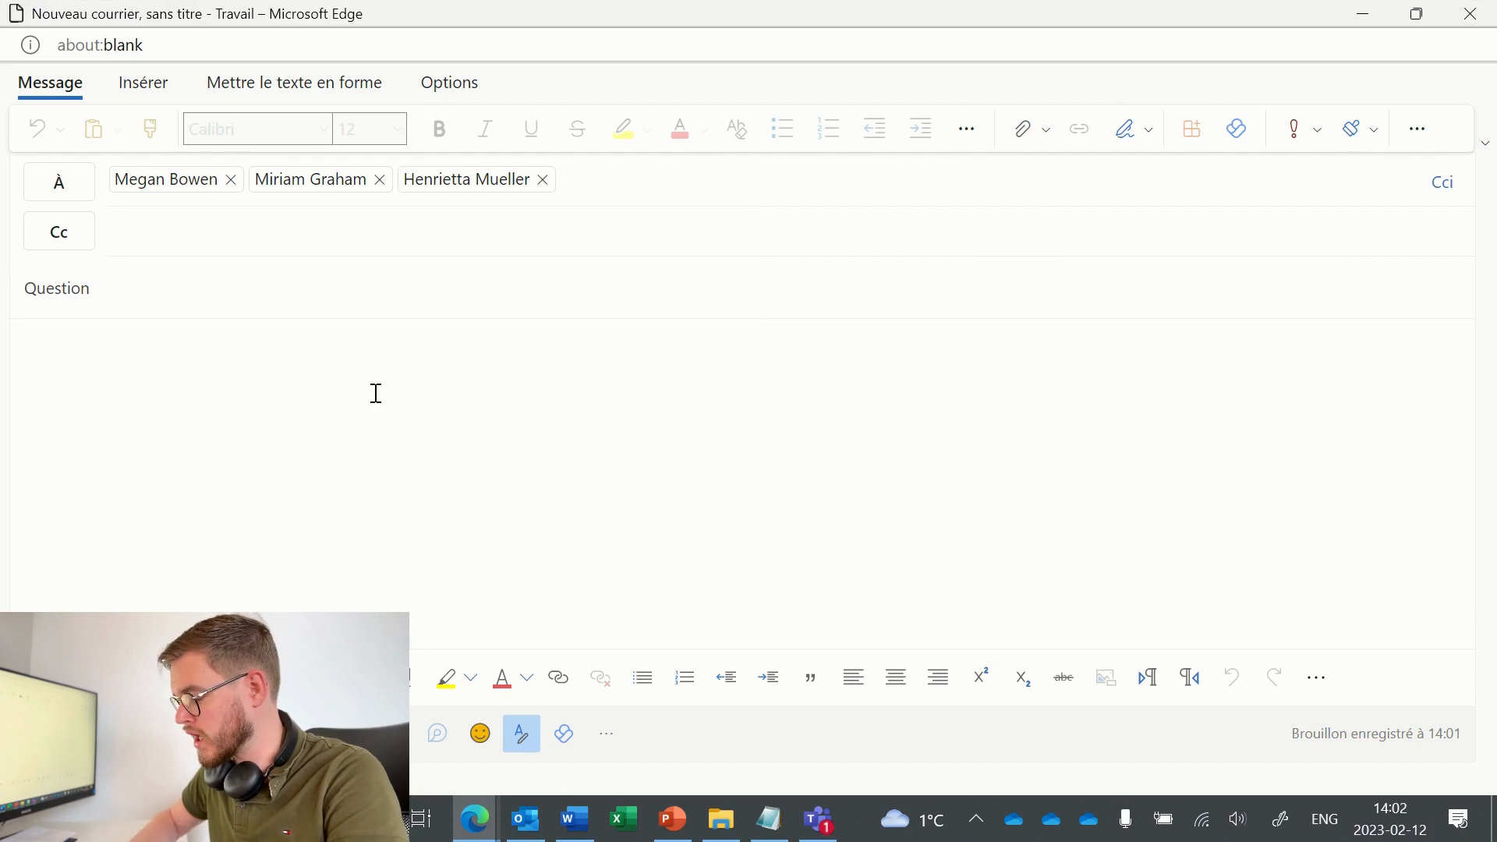
{"action": "left_click", "coordinate": [376, 393]}
{"action": "type", "text": "Bonjour voi"}
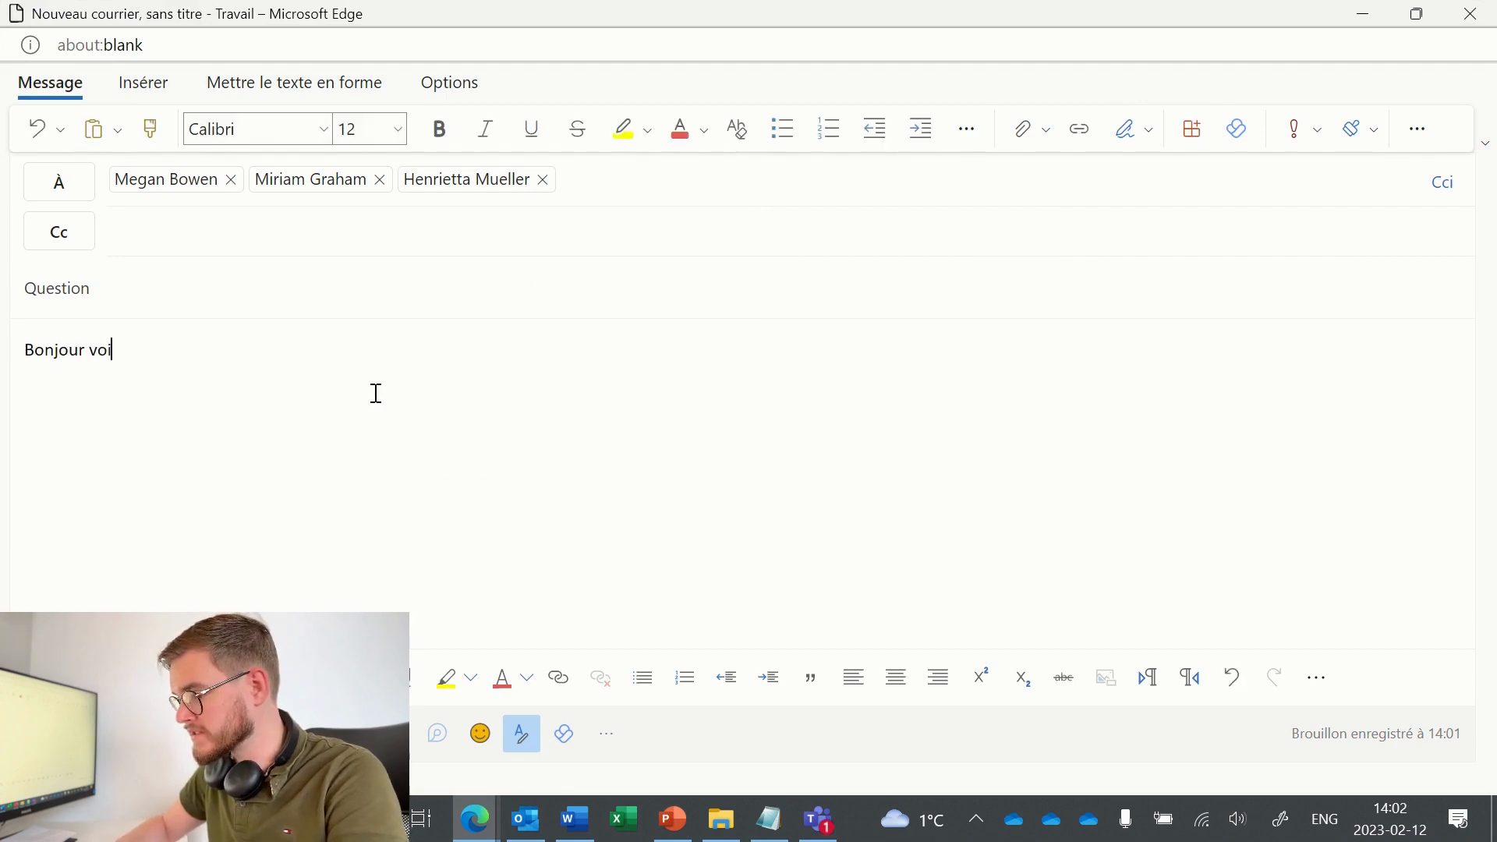
{"action": "type", "text": "ci la que"}
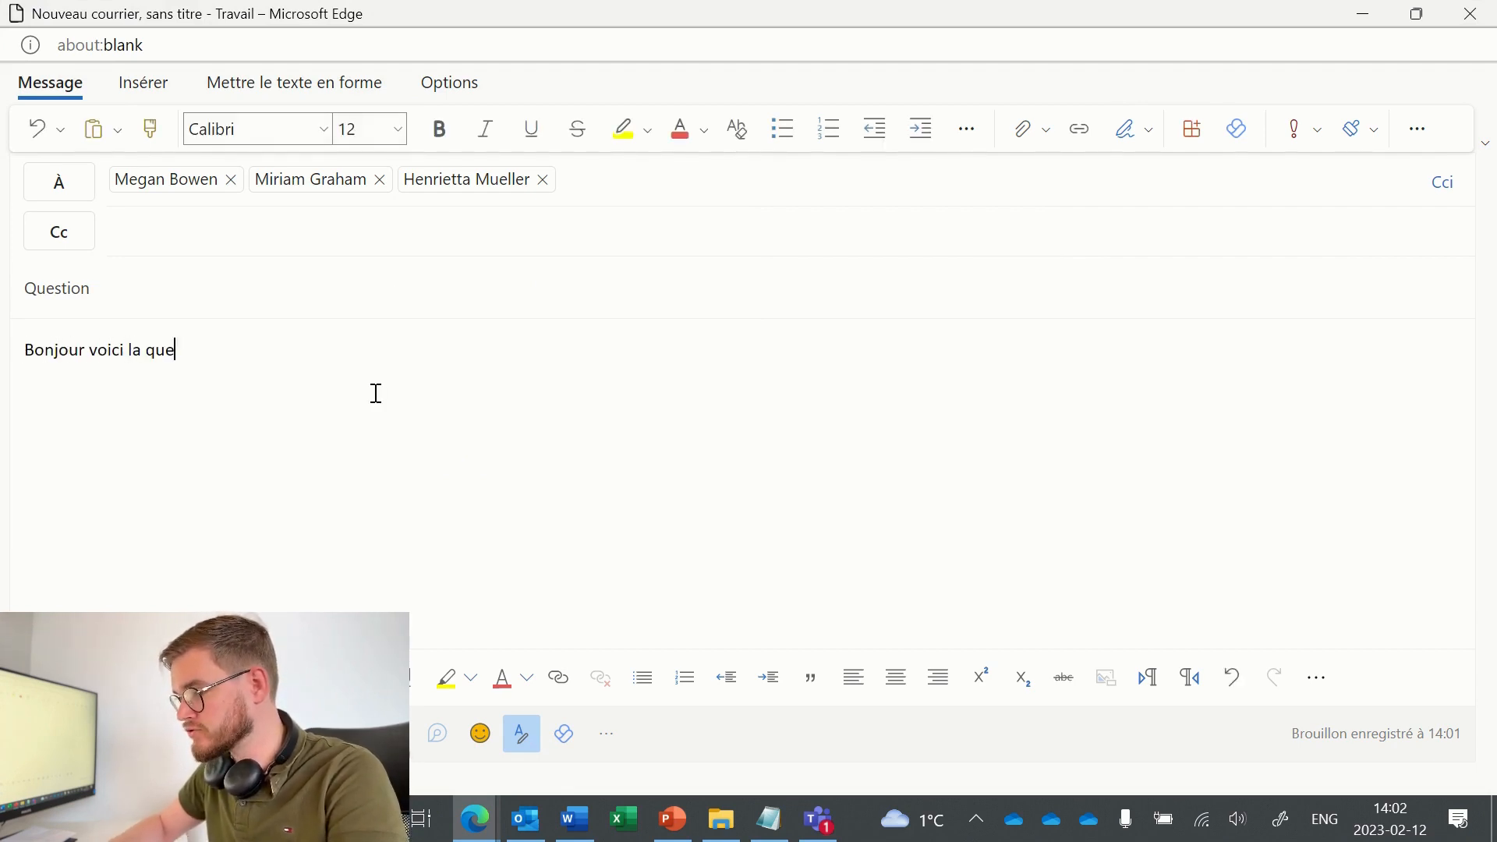
{"action": "type", "text": "stion"}
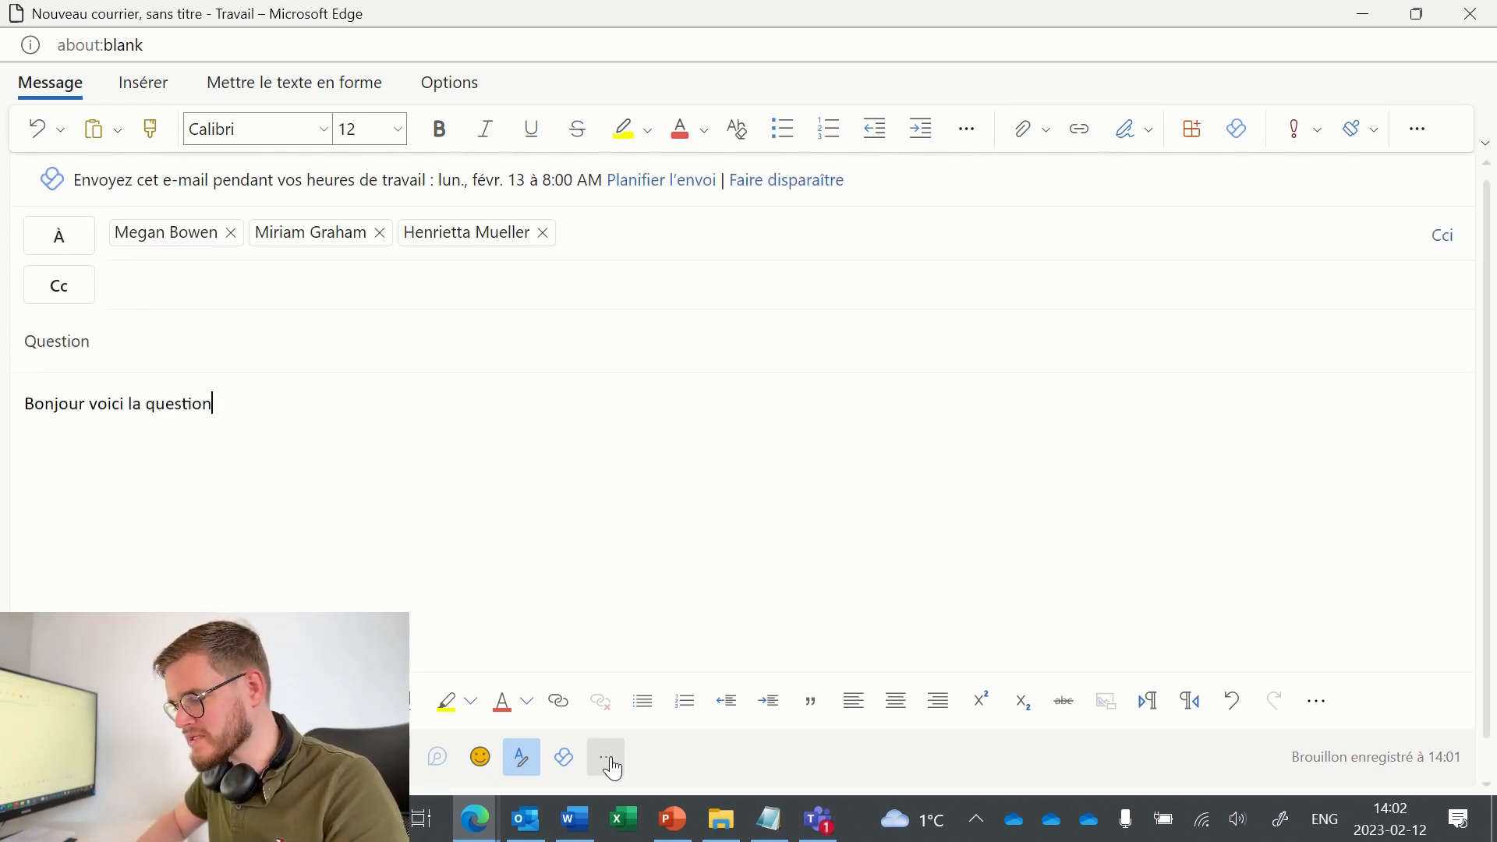
- Open the Sondages add-in for the message
{"action": "left_click", "coordinate": [607, 760]}
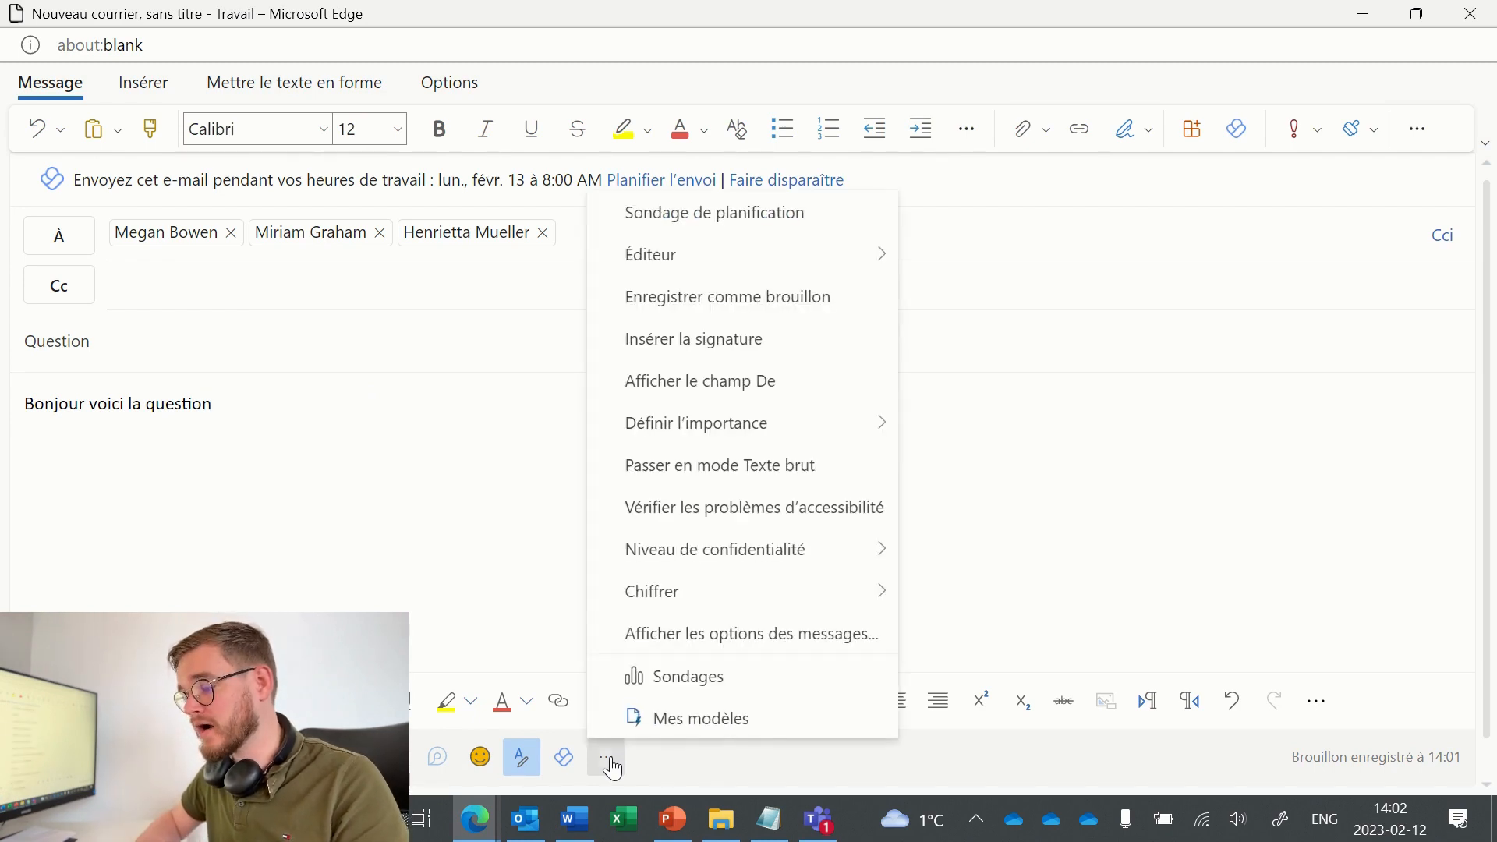
{"action": "left_click", "coordinate": [680, 676]}
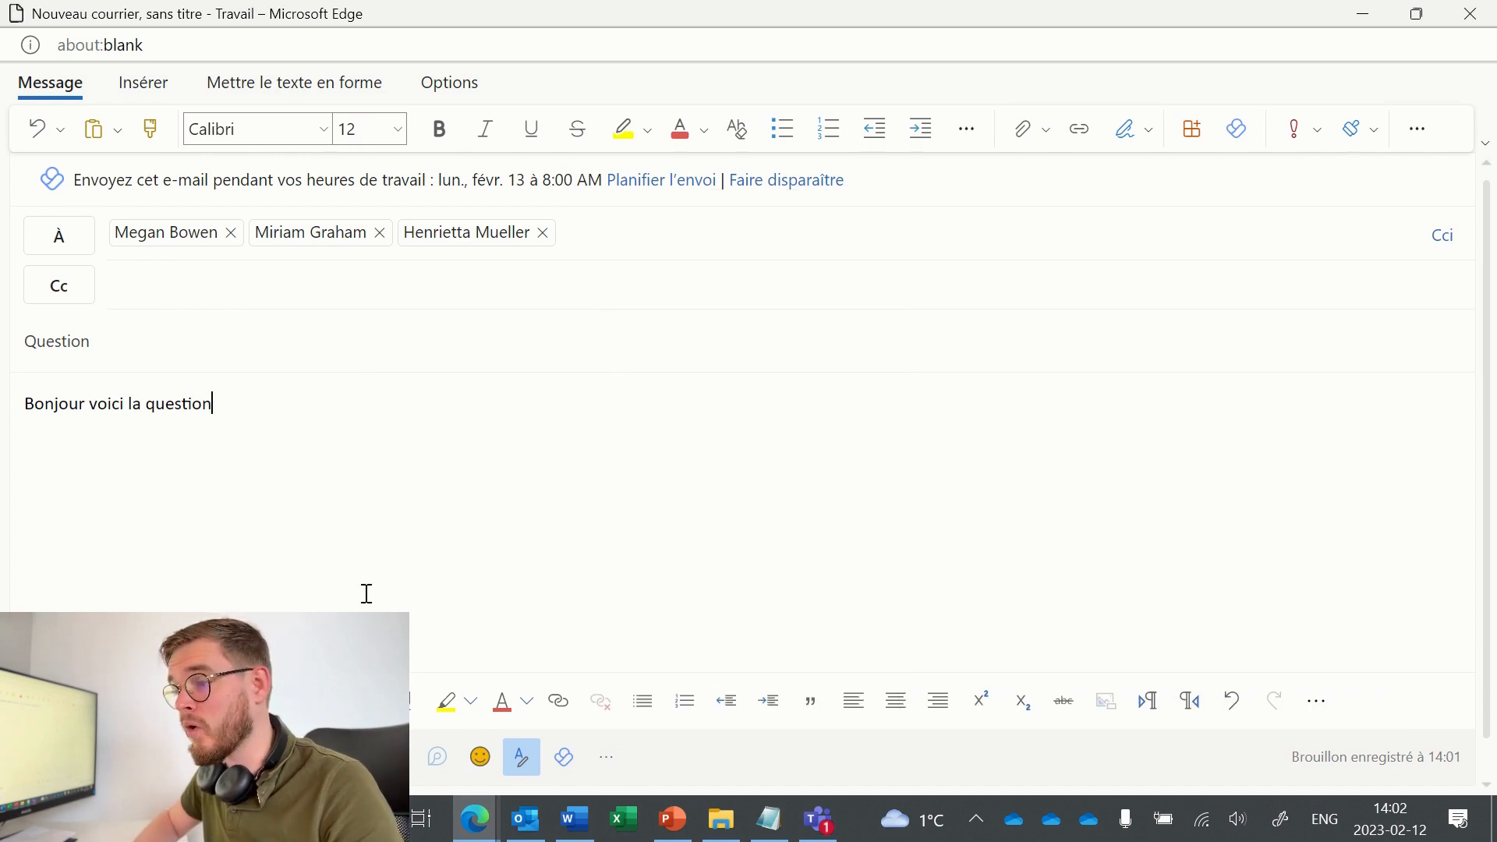
{"action": "left_click", "coordinate": [155, 88]}
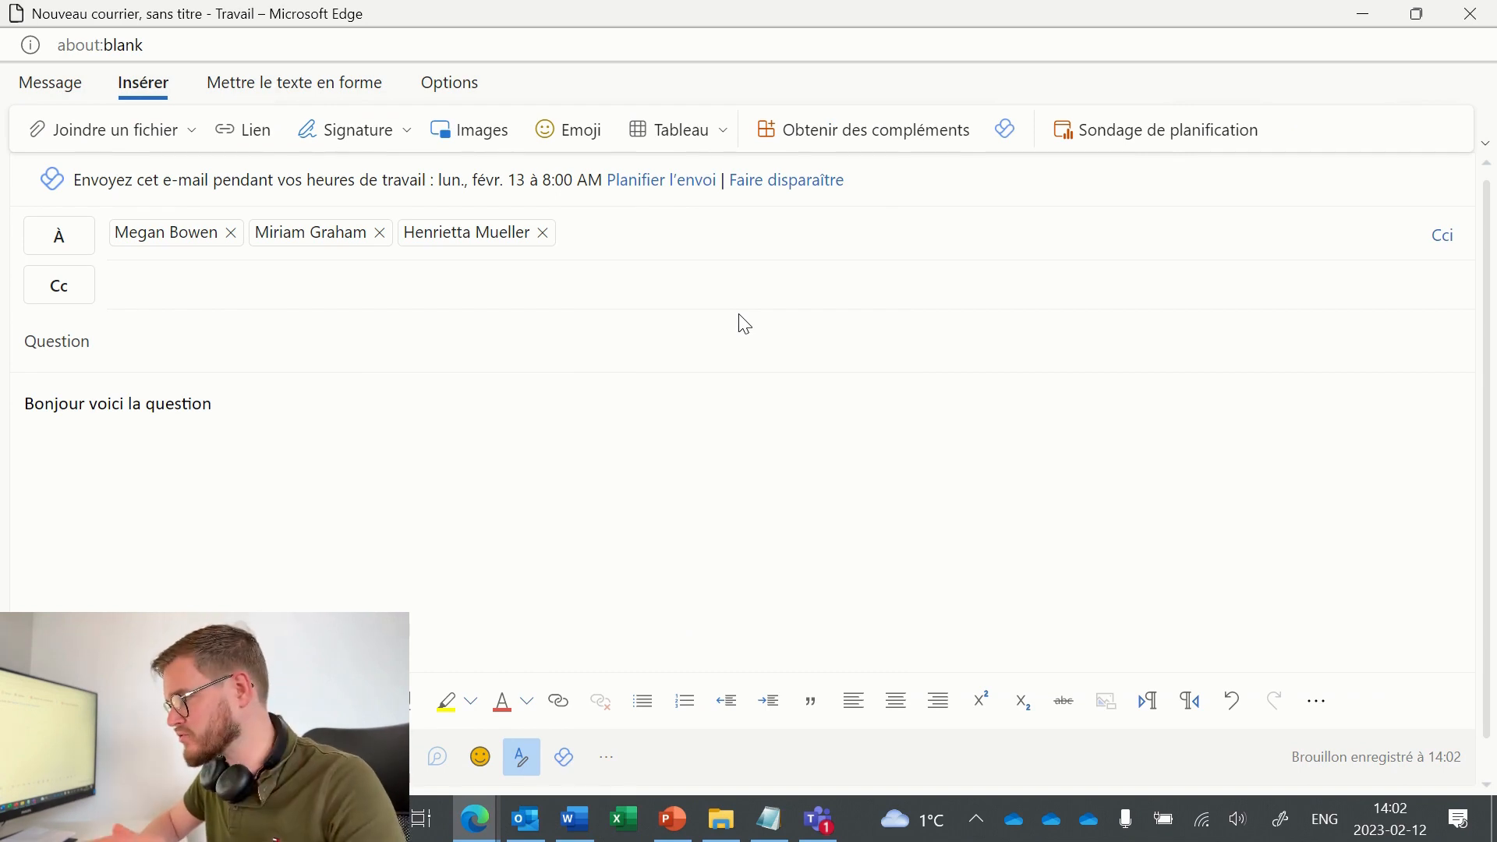
{"action": "left_click", "coordinate": [608, 758]}
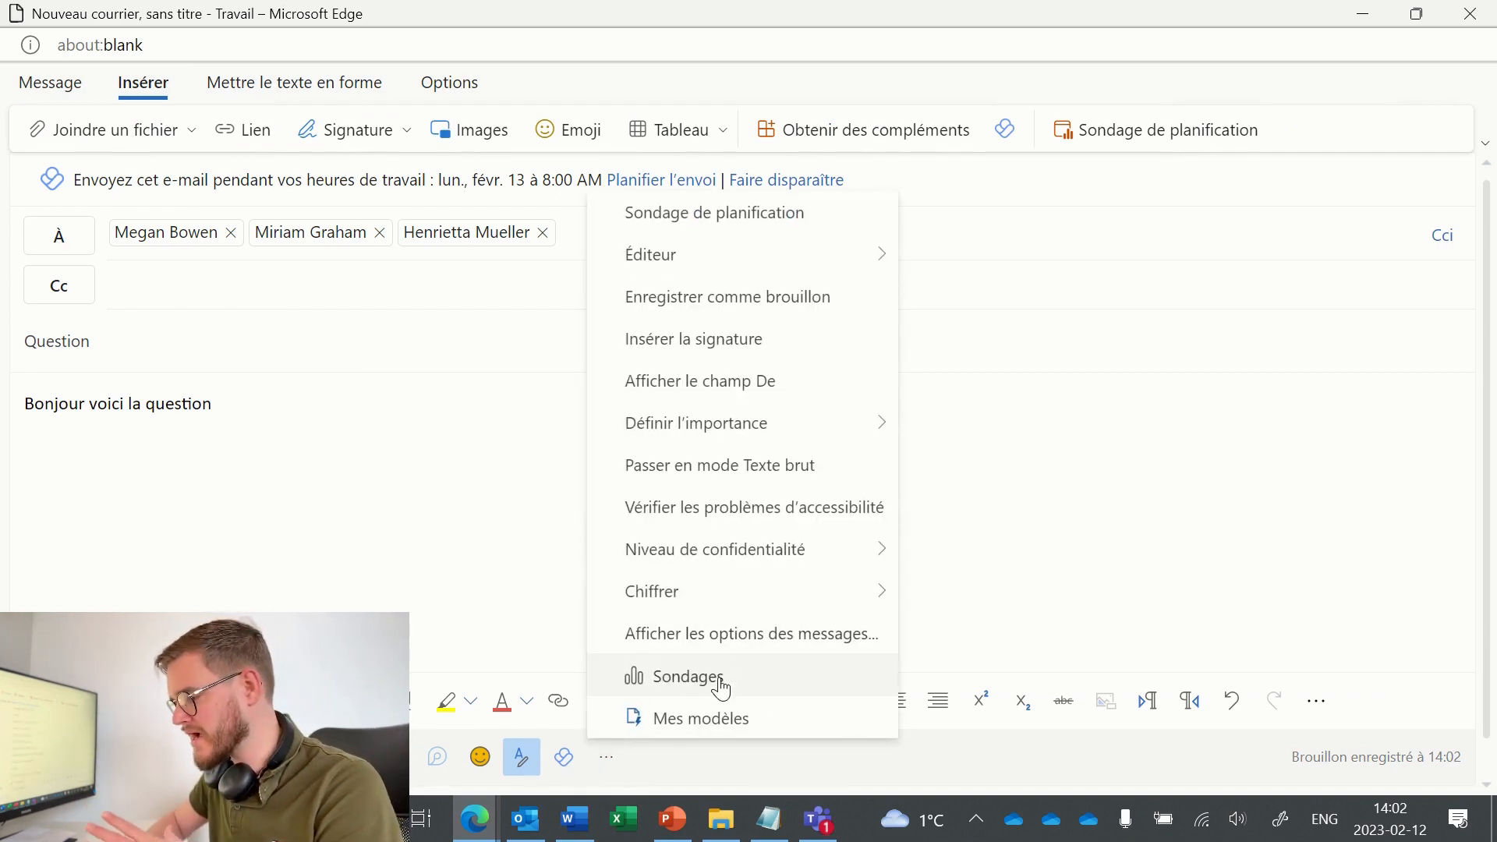
{"action": "left_click", "coordinate": [672, 678]}
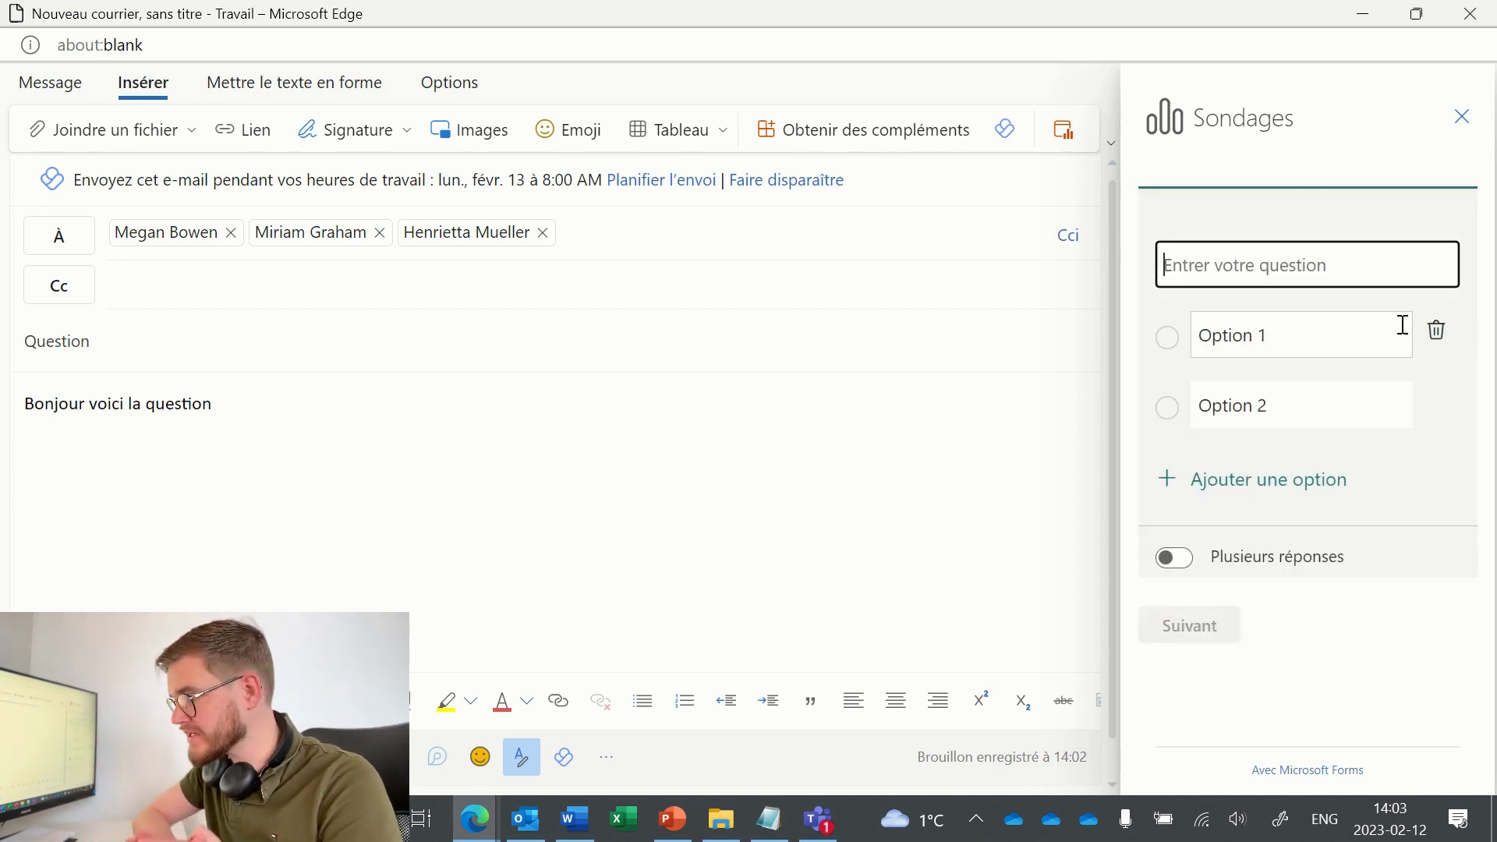
- Set up the poll question "Question" with three answer options: 1, 2 and 3
{"action": "type", "text": "Quest"}
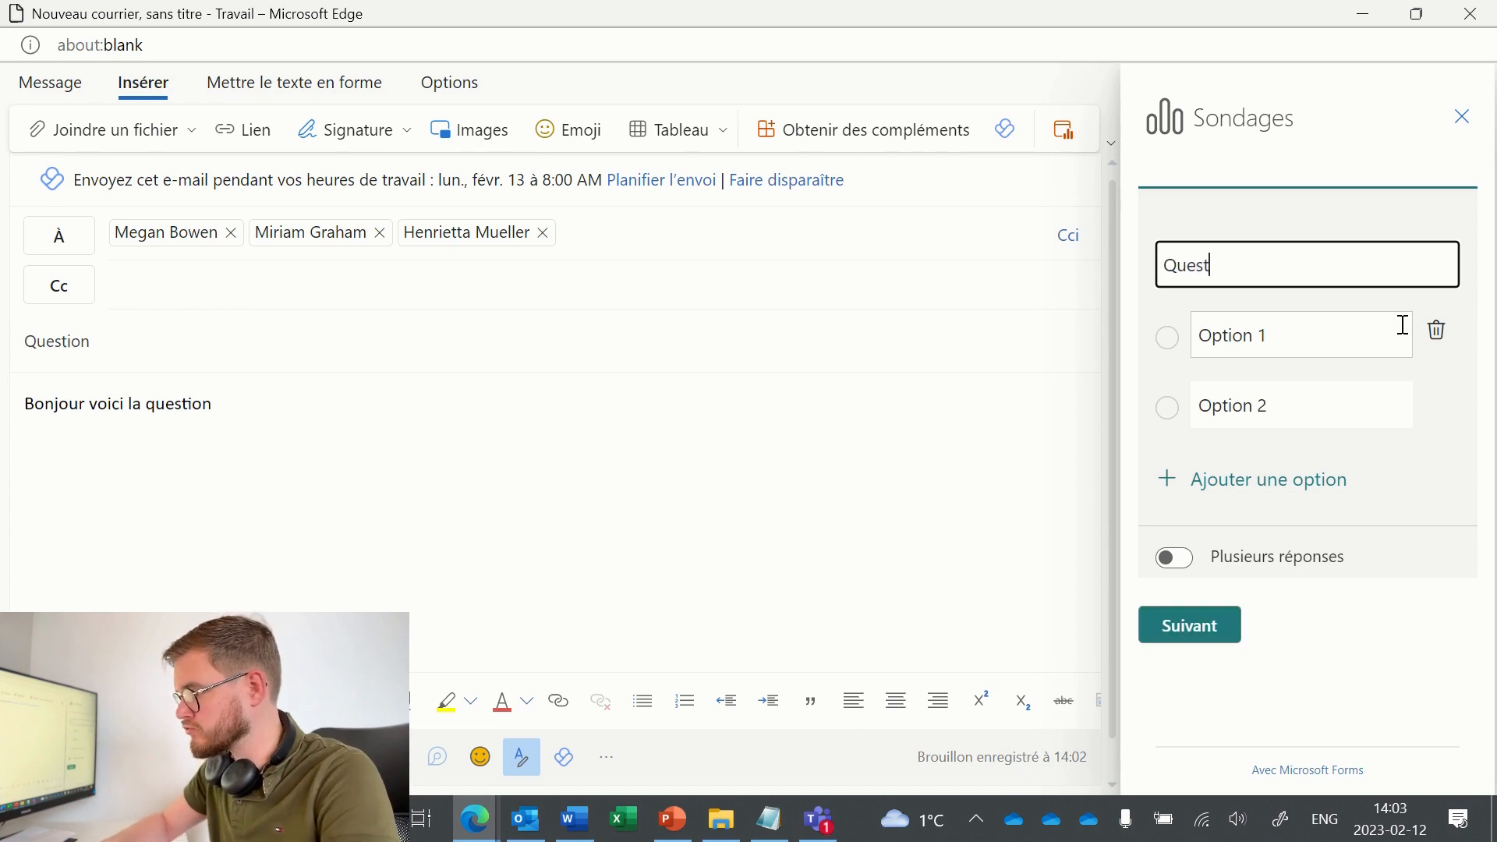
{"action": "type", "text": "ion"}
{"action": "triple_click", "coordinate": [1341, 337]}
{"action": "type", "text": "1"}
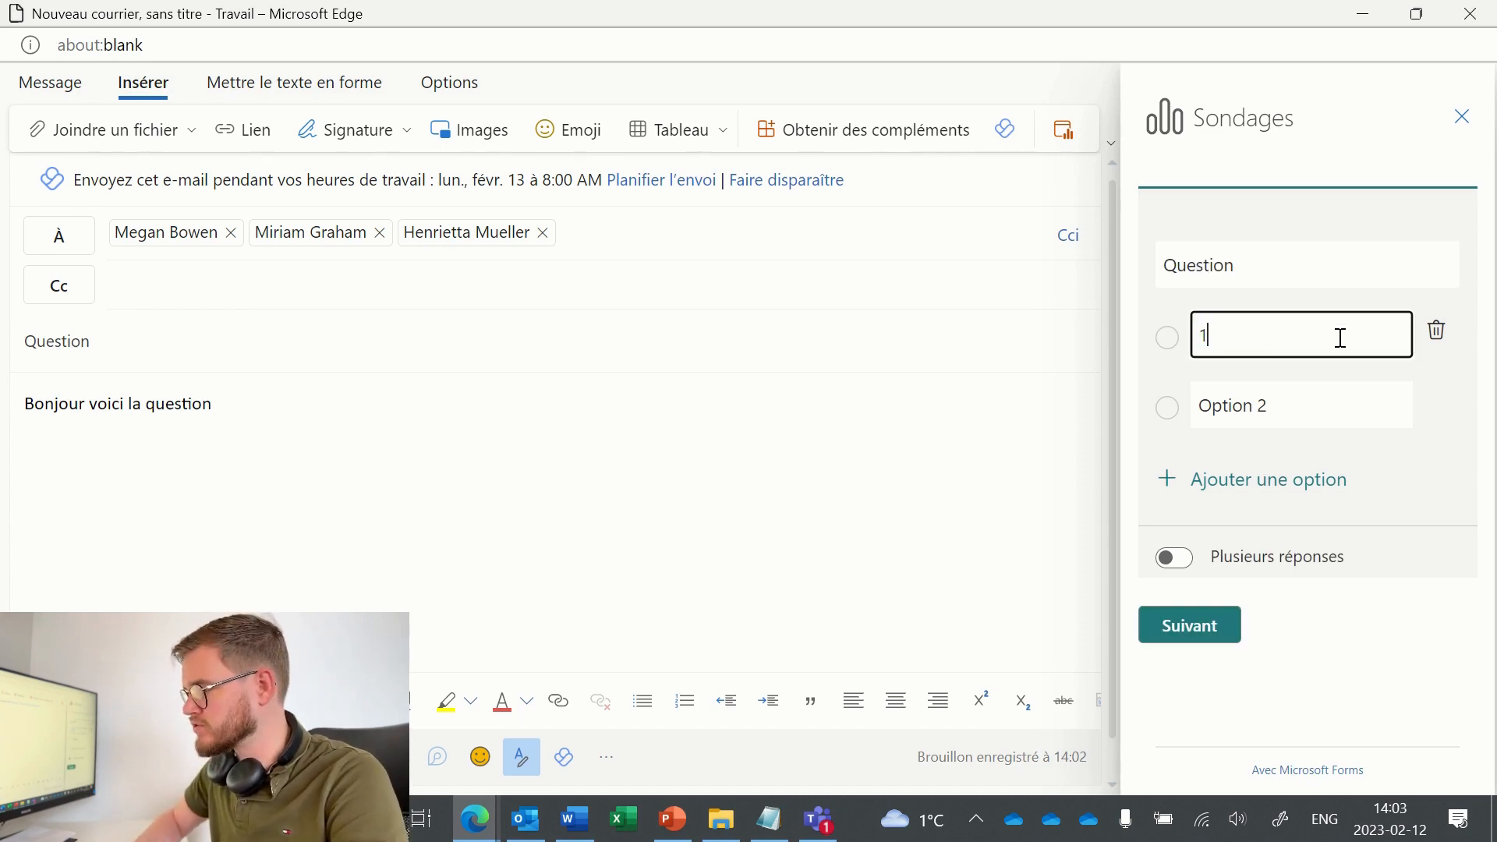
{"action": "left_click", "coordinate": [1303, 401]}
{"action": "type", "text": "2"}
{"action": "left_click", "coordinate": [1297, 478]}
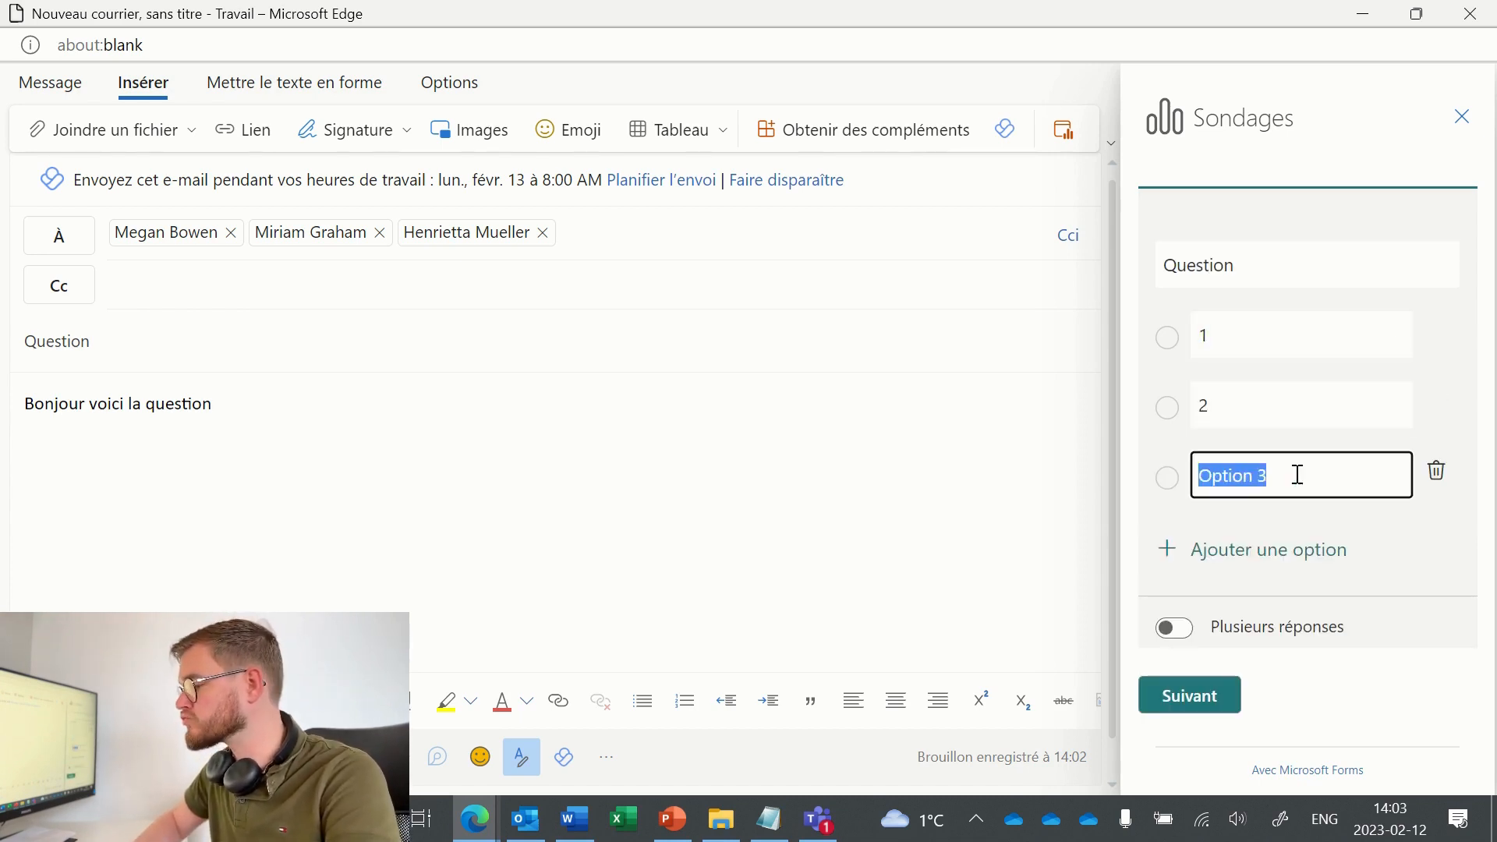
{"action": "type", "text": "3"}
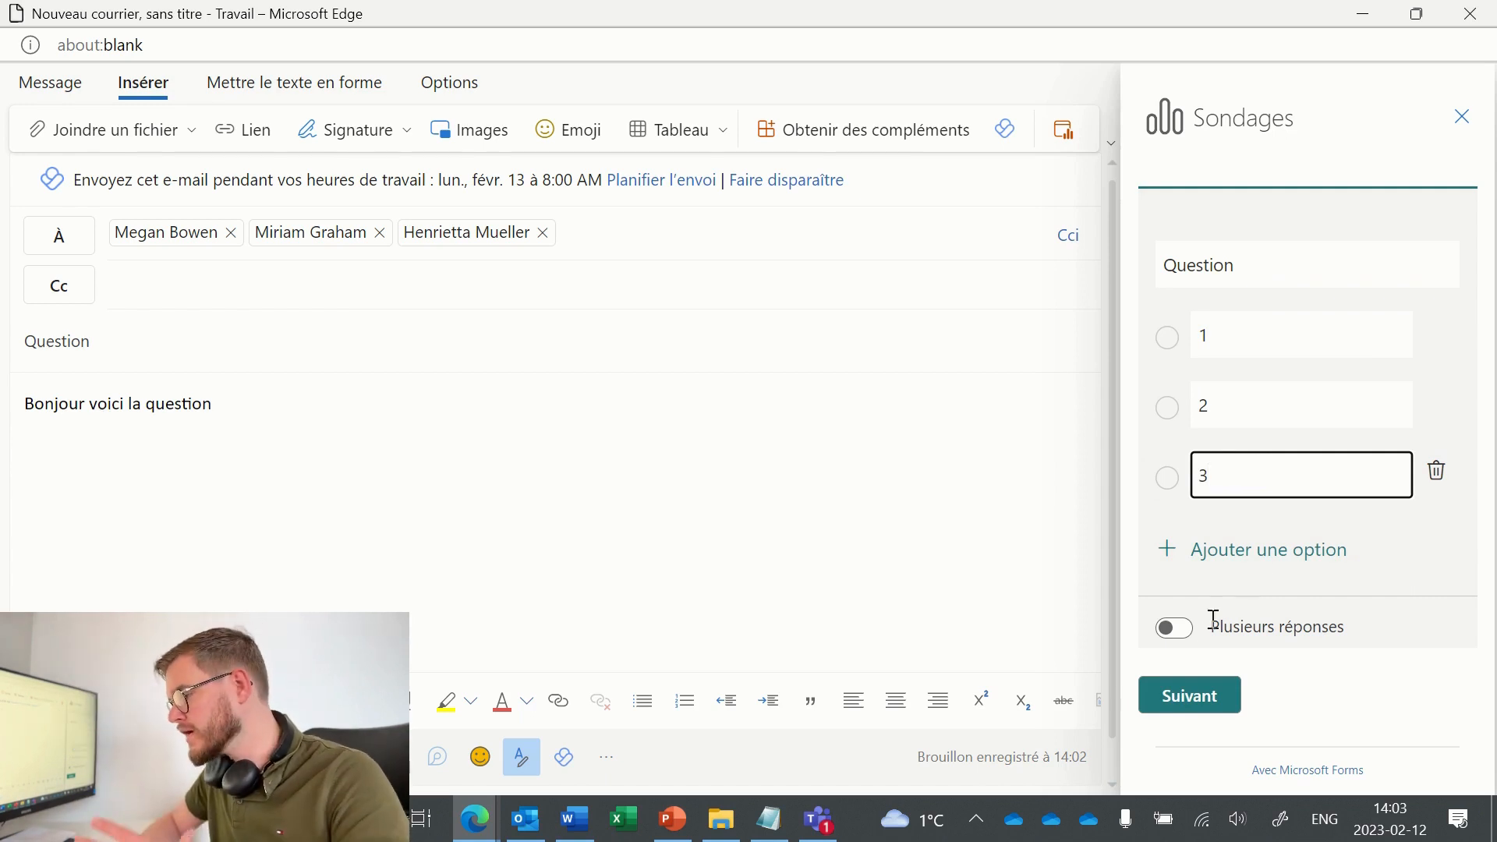
- Allow multiple answers (Plusieurs réponses) in the poll and add it to the email, closing the poll editor
{"action": "left_click", "coordinate": [1175, 629]}
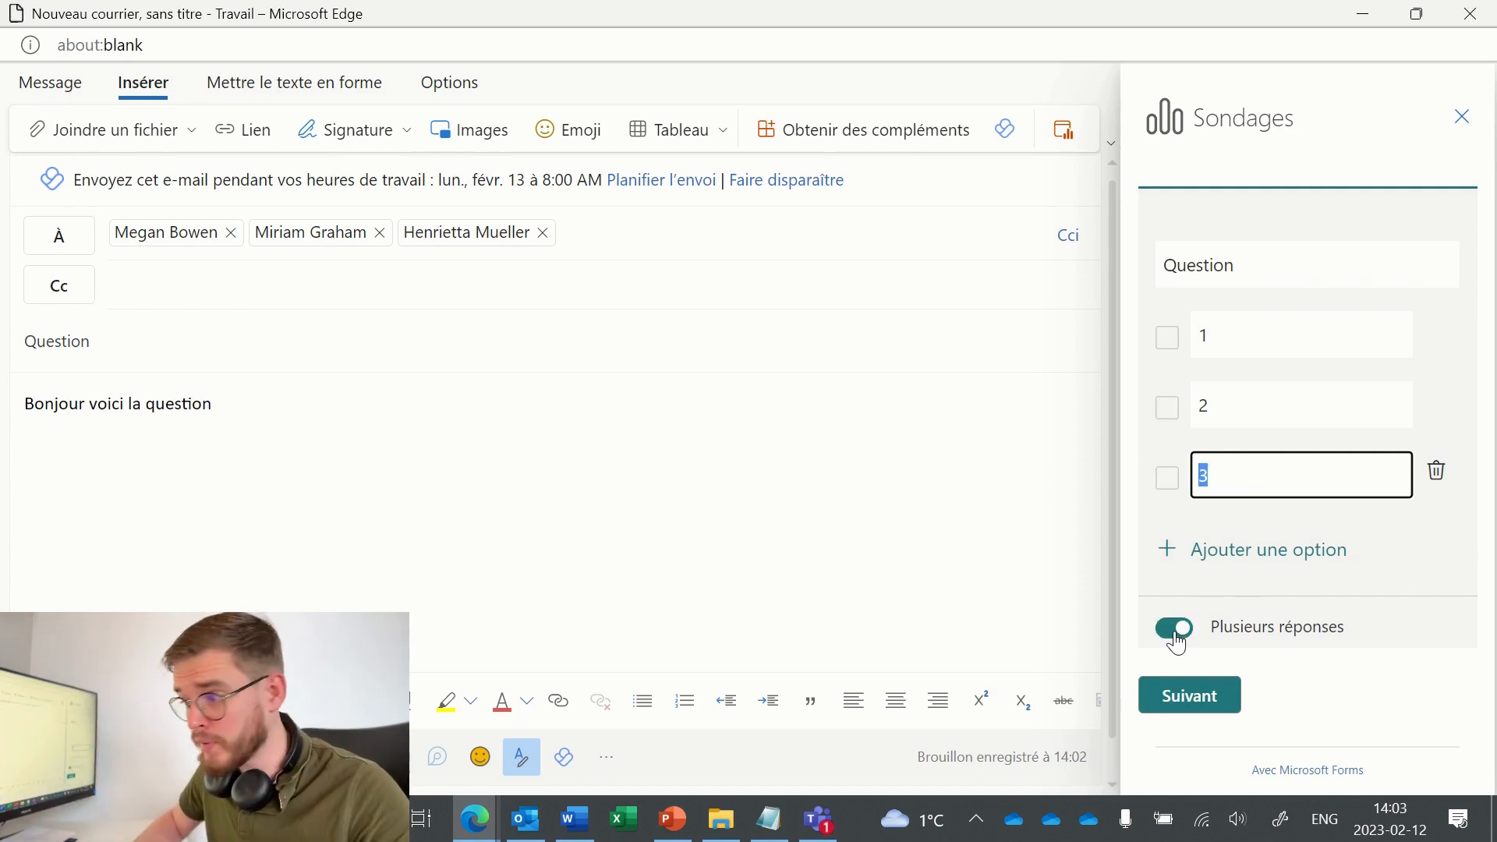
{"action": "left_click", "coordinate": [1203, 695]}
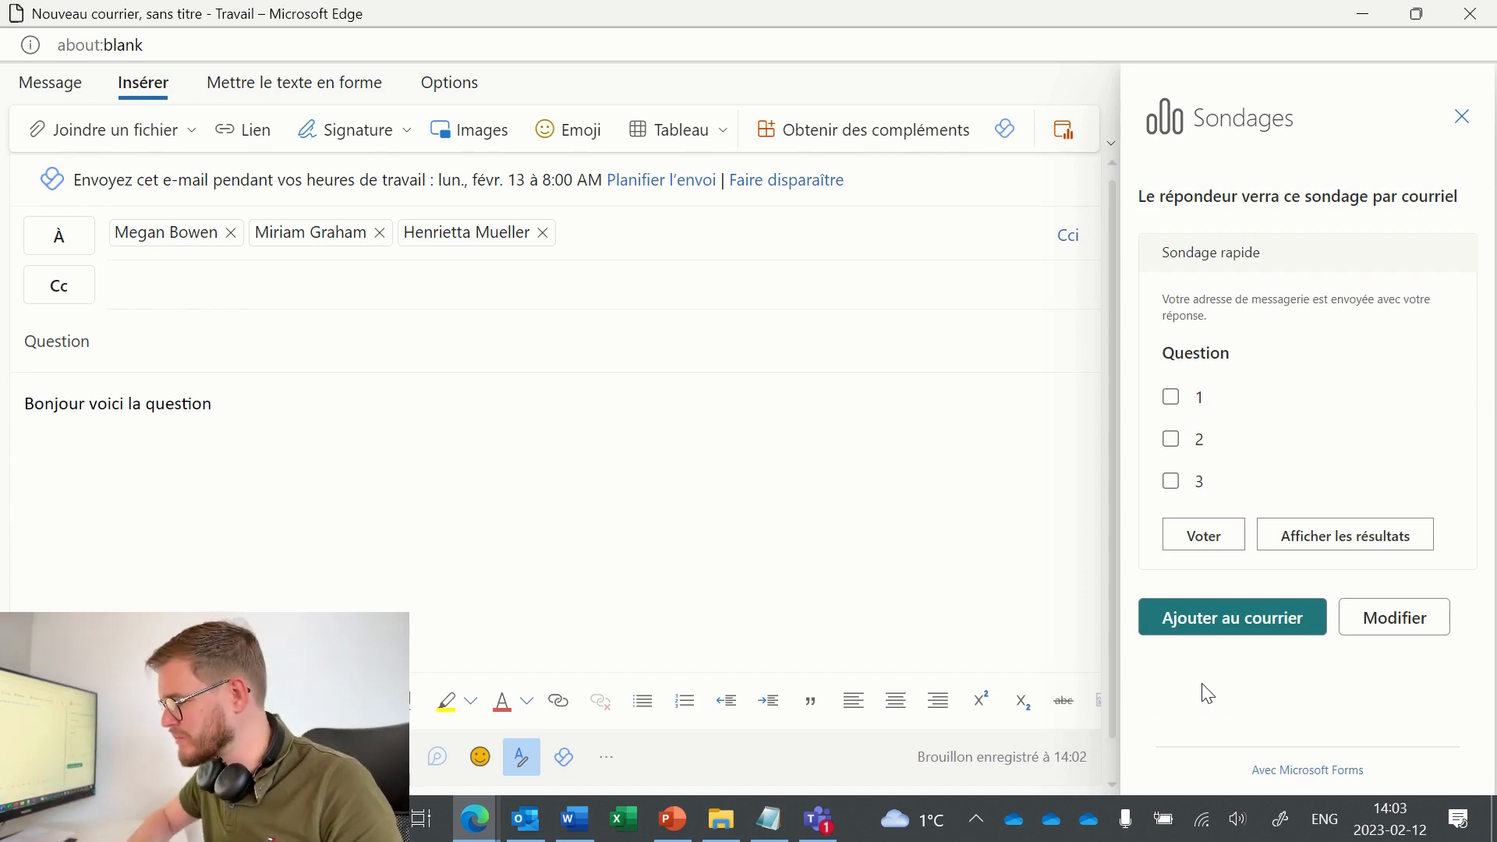
{"action": "left_click", "coordinate": [1271, 620]}
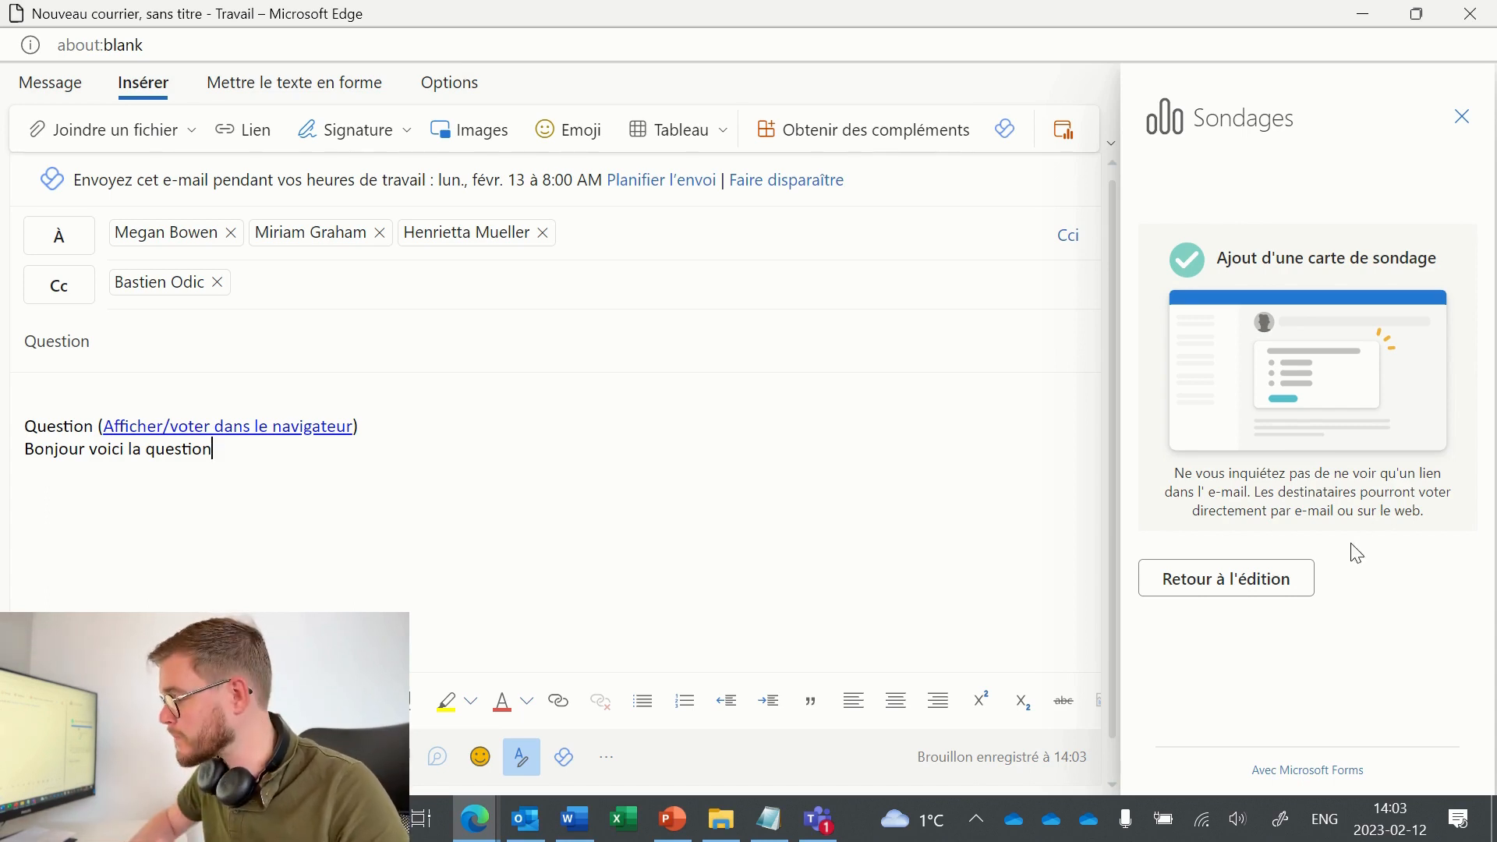
{"action": "left_click", "coordinate": [1284, 578]}
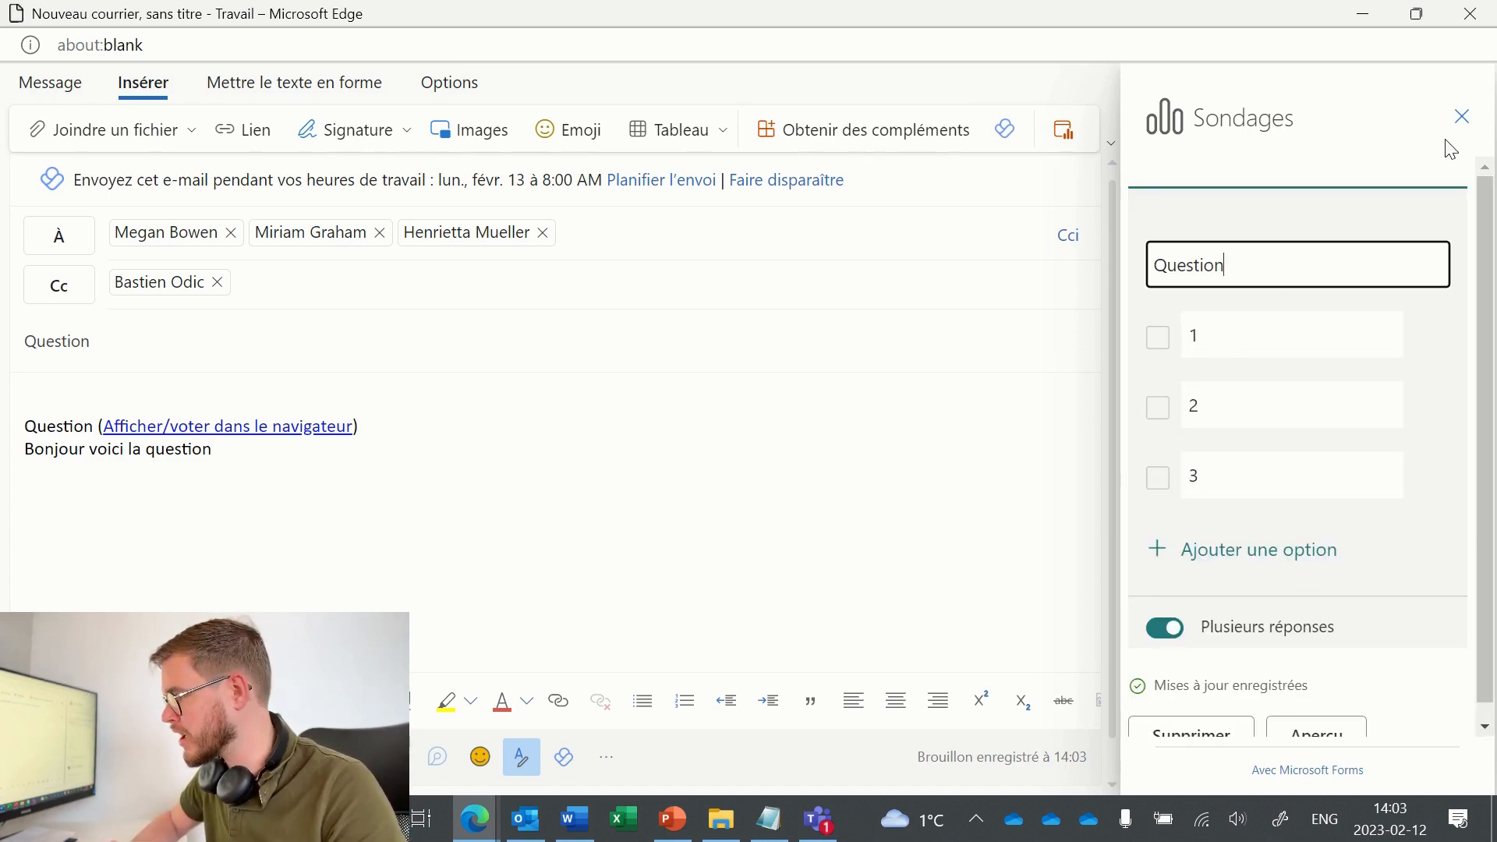
{"action": "left_click", "coordinate": [1462, 117]}
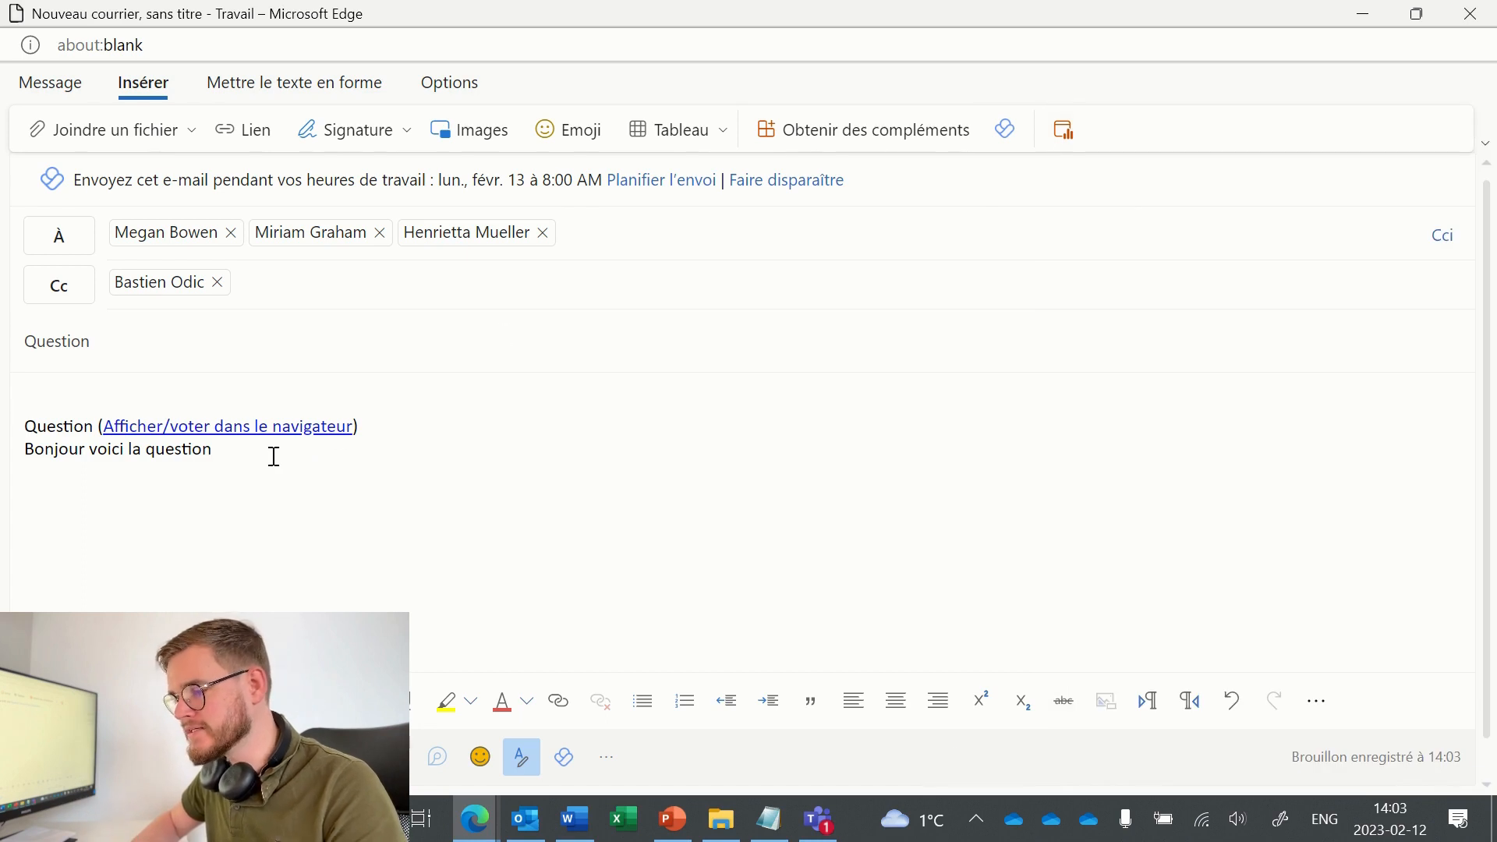
- Move "Bonjour voici la question" above the poll link with a blank line between, add closing text after the link and send the email
{"action": "triple_click", "coordinate": [150, 452]}
{"action": "key", "text": "ctrl+c"}
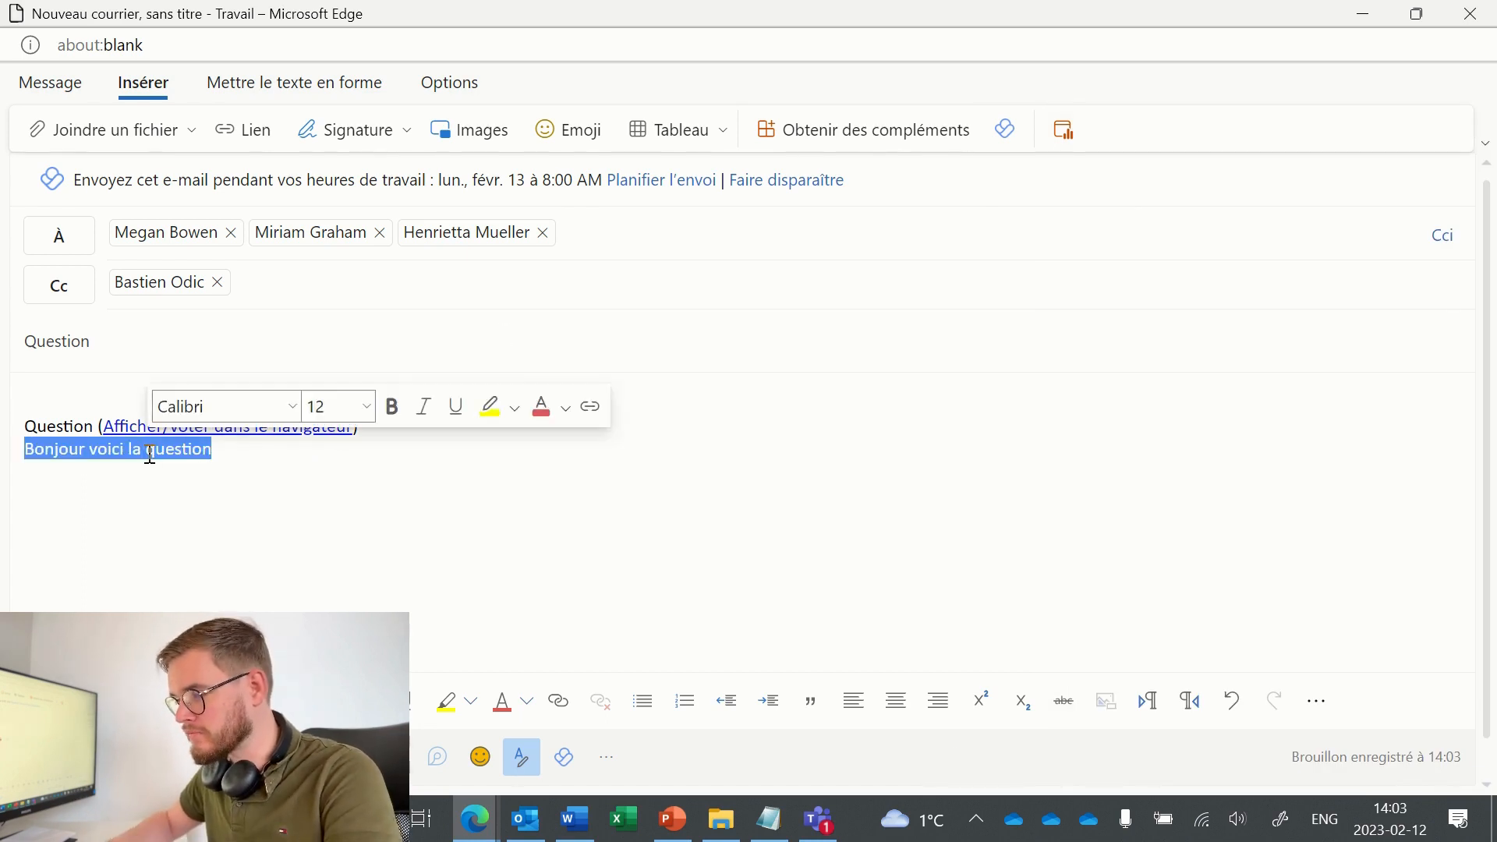
{"action": "key", "text": "BackSpace"}
{"action": "key", "text": "ctrl+v"}
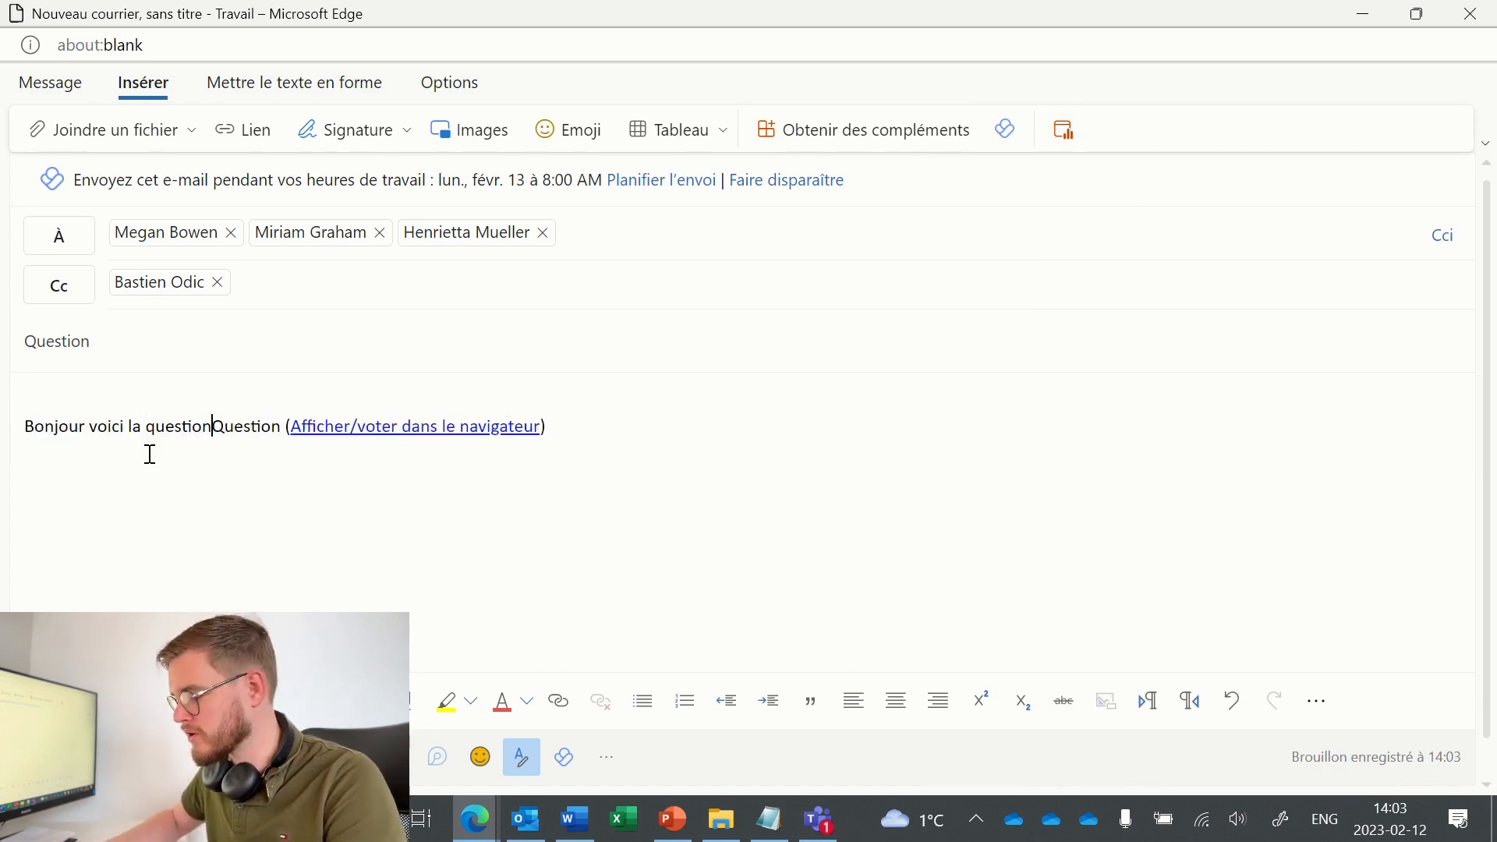
{"action": "key", "text": "Return"}
{"action": "key", "text": "Return"}
{"action": "left_click", "coordinate": [400, 469]}
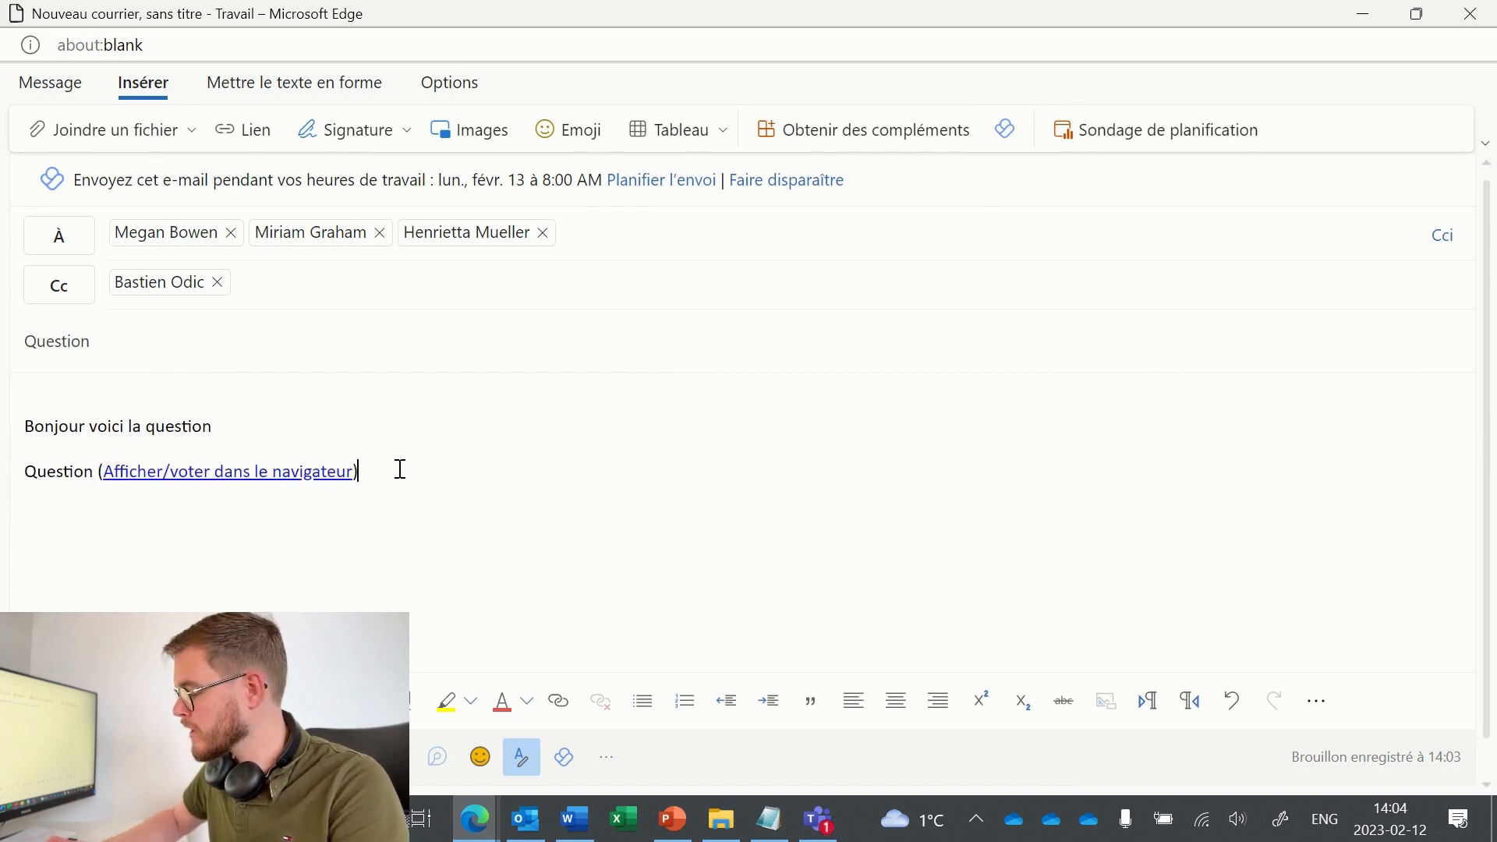
{"action": "type", "text": "me"}
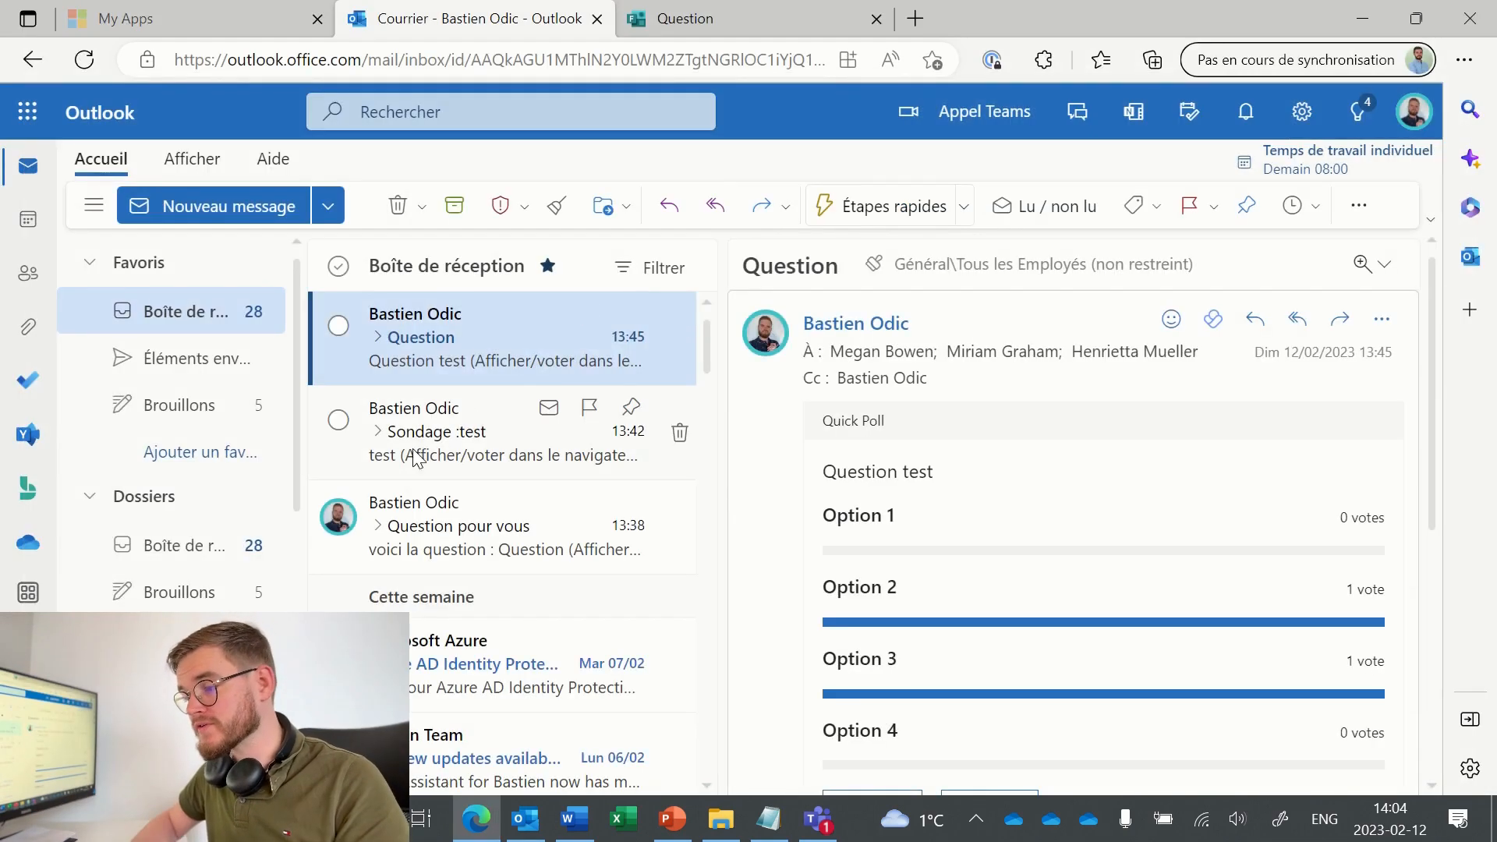
- Open the "Sondage :test" email and vote for Option 1 in its poll
{"action": "left_click", "coordinate": [415, 452]}
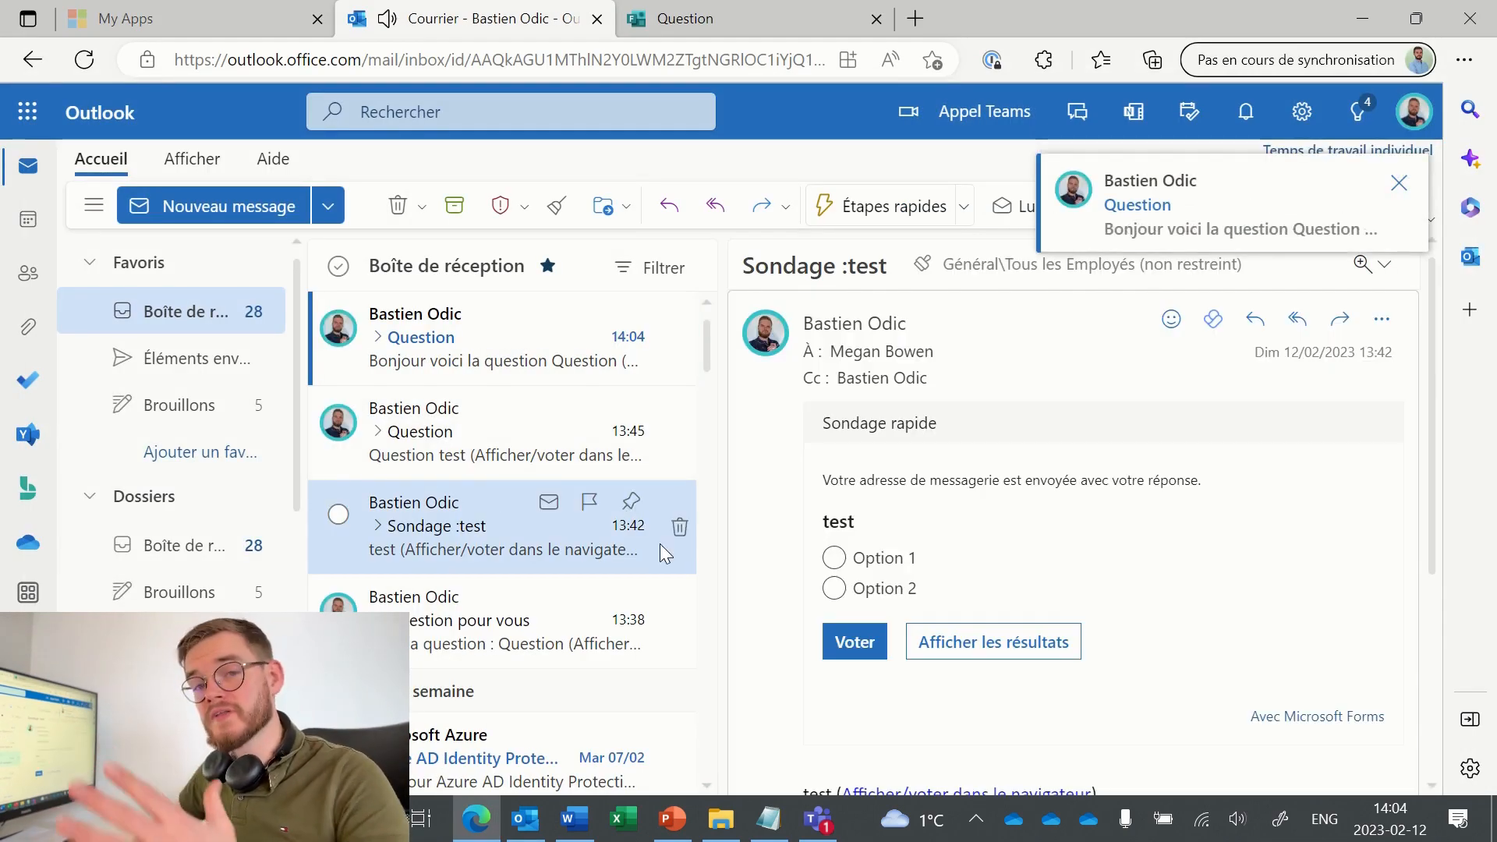
{"action": "left_click", "coordinate": [835, 558]}
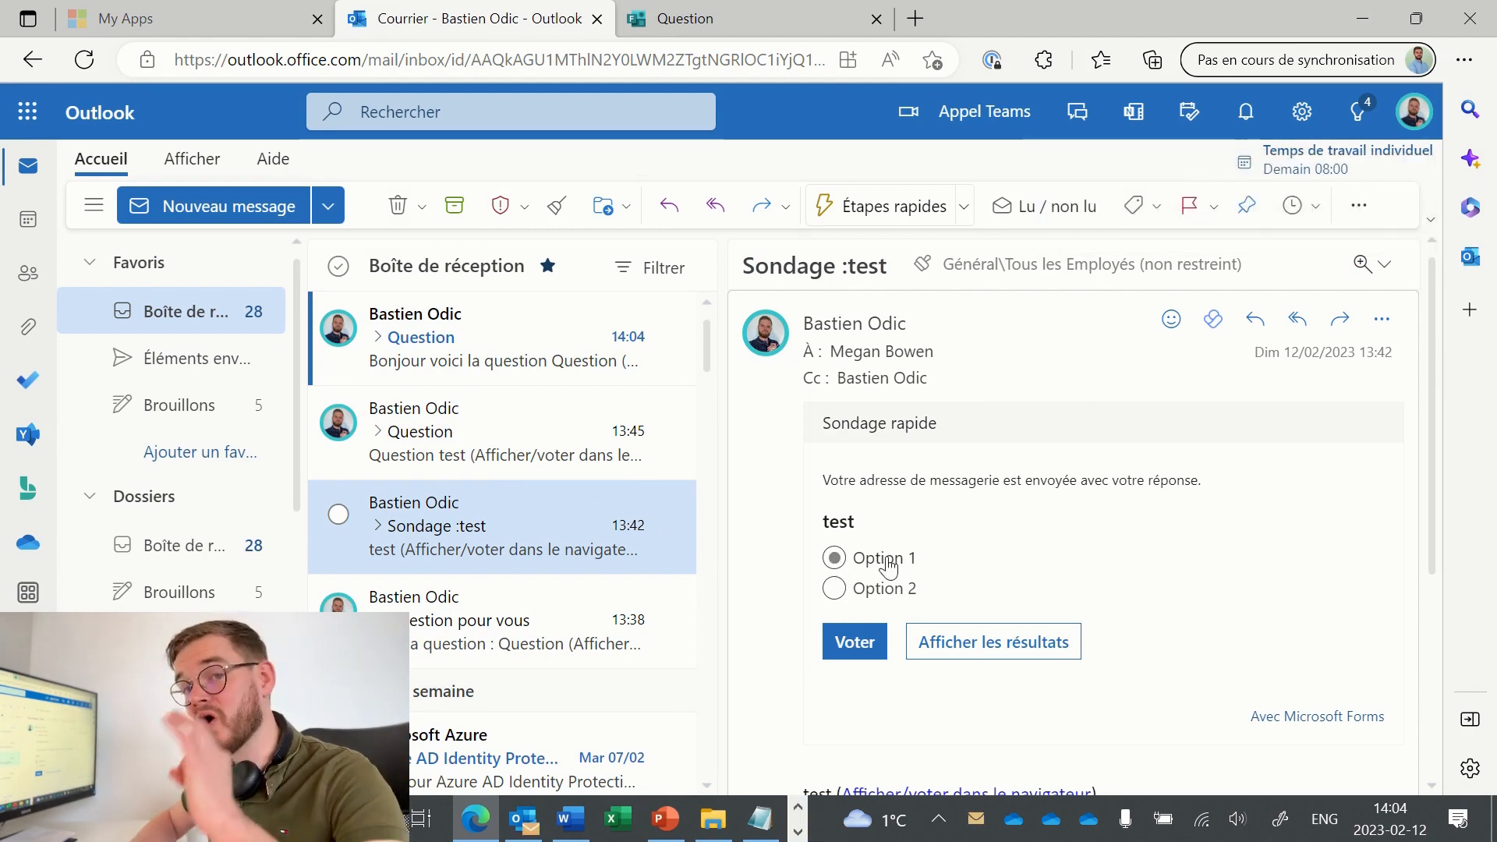
{"action": "left_click", "coordinate": [855, 642]}
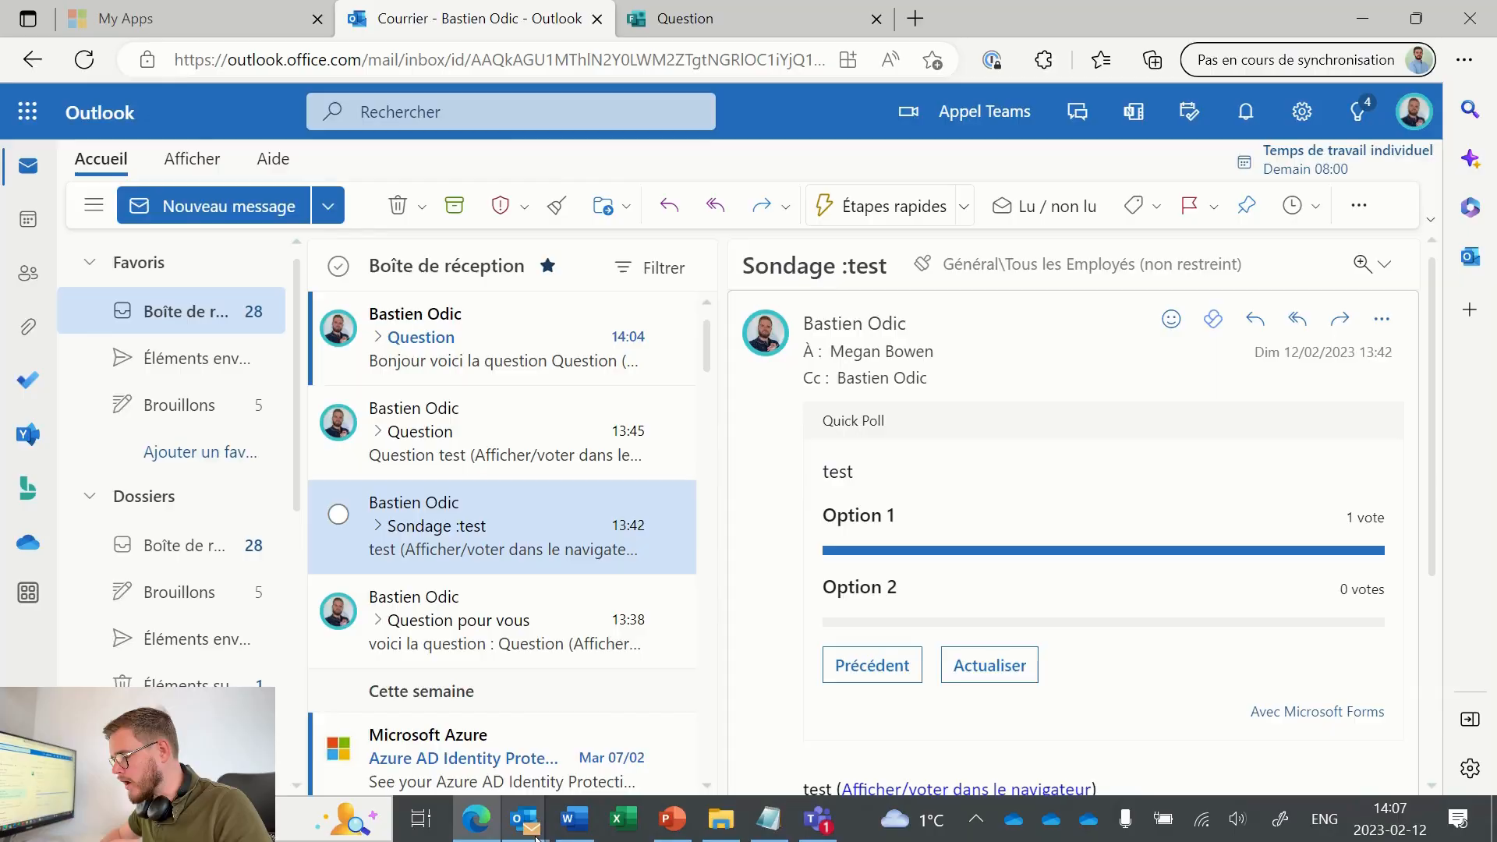
- Switch to the "Doc de cadrage" message window in the Outlook desktop app
{"action": "mouse_move", "coordinate": [525, 818]}
{"action": "left_click", "coordinate": [653, 780]}
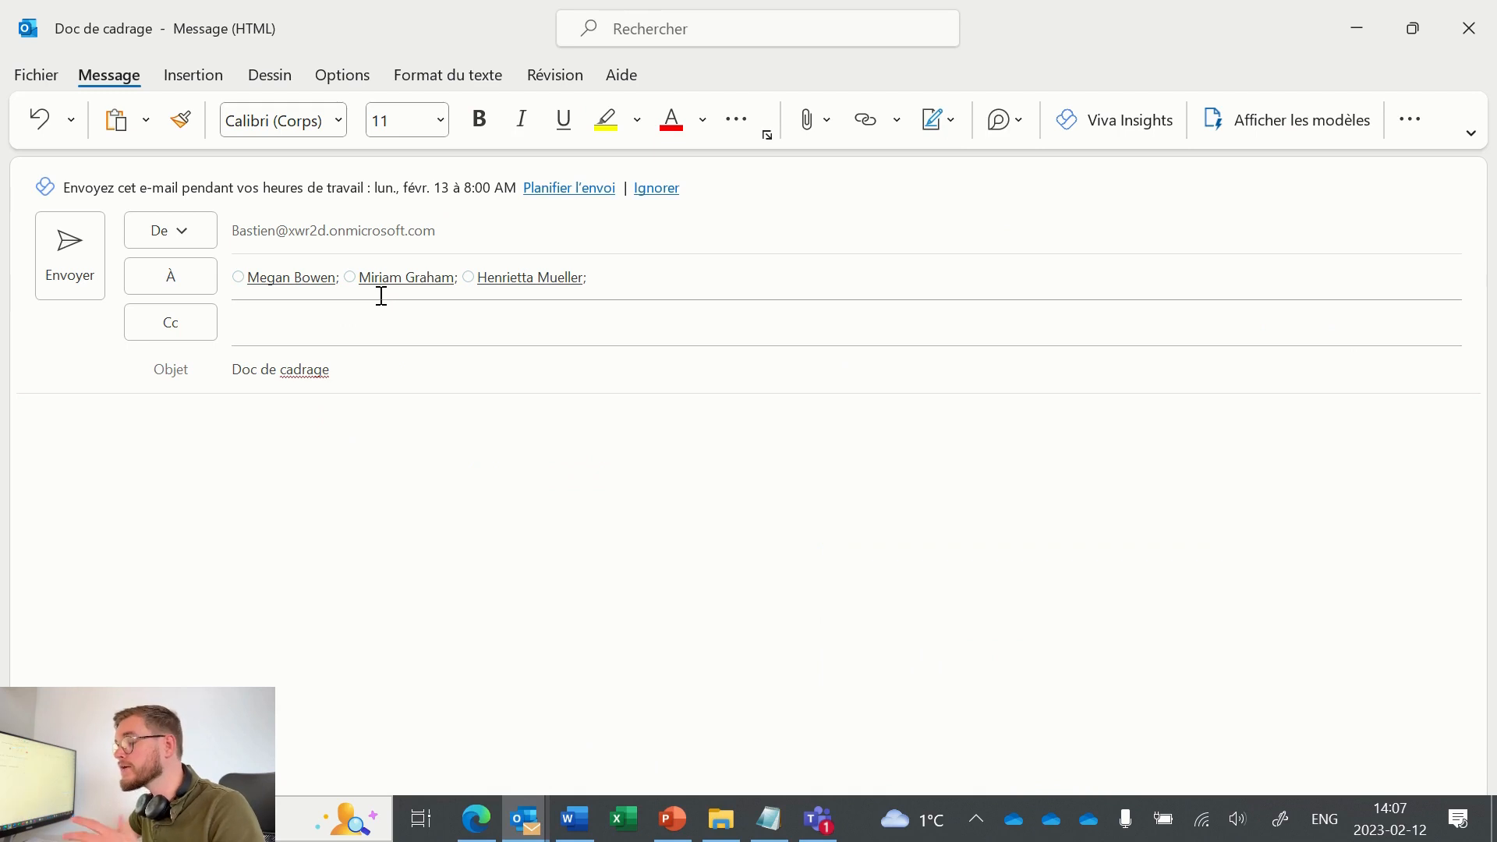
- Insert a Loop task list (Tâche Liste) into the body of the message and title it "Test"
{"action": "left_click", "coordinate": [287, 501]}
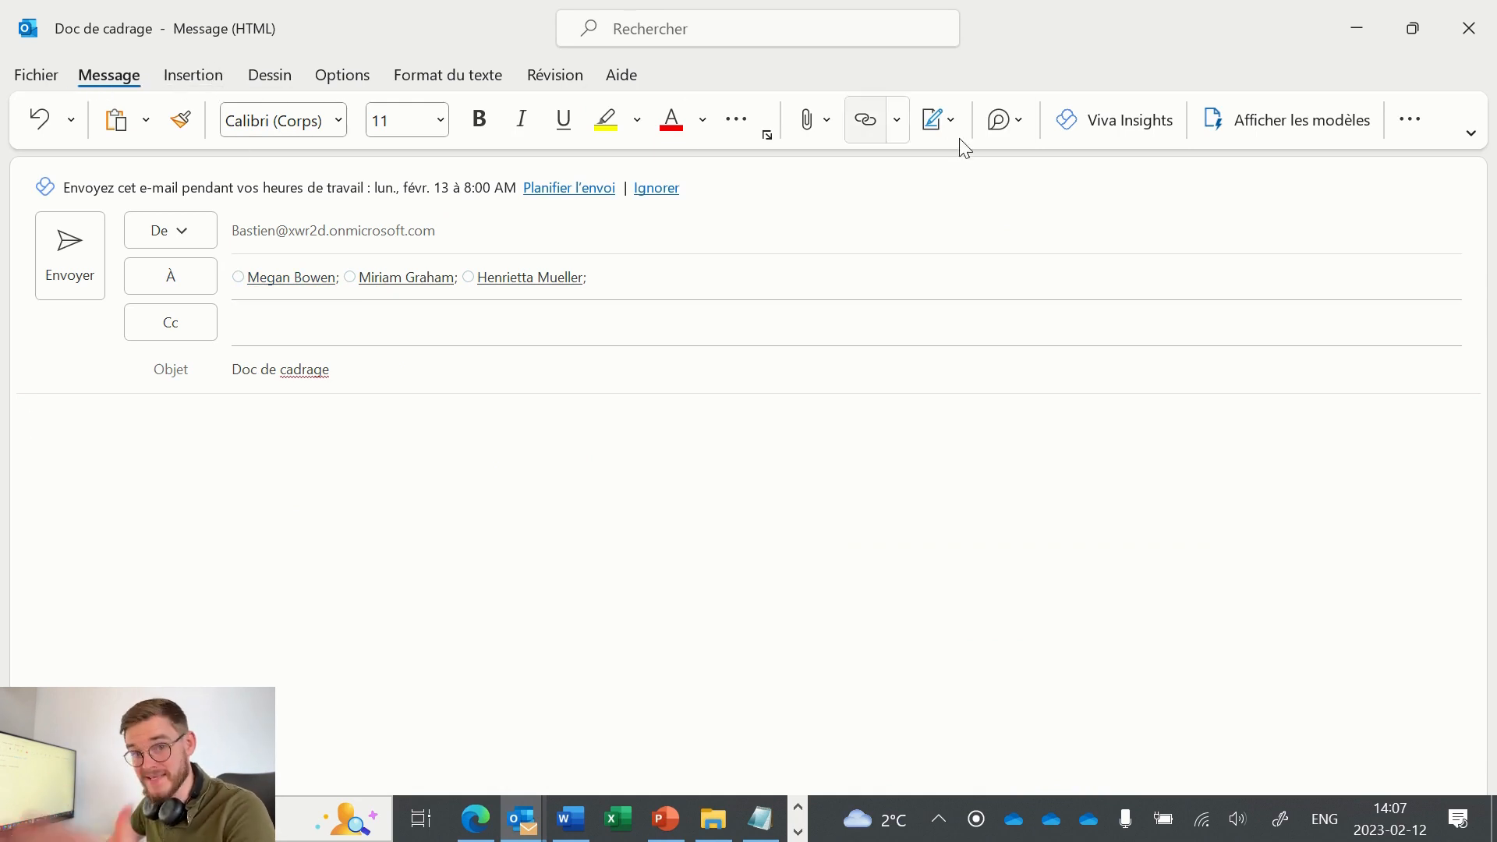
{"action": "left_click", "coordinate": [989, 124]}
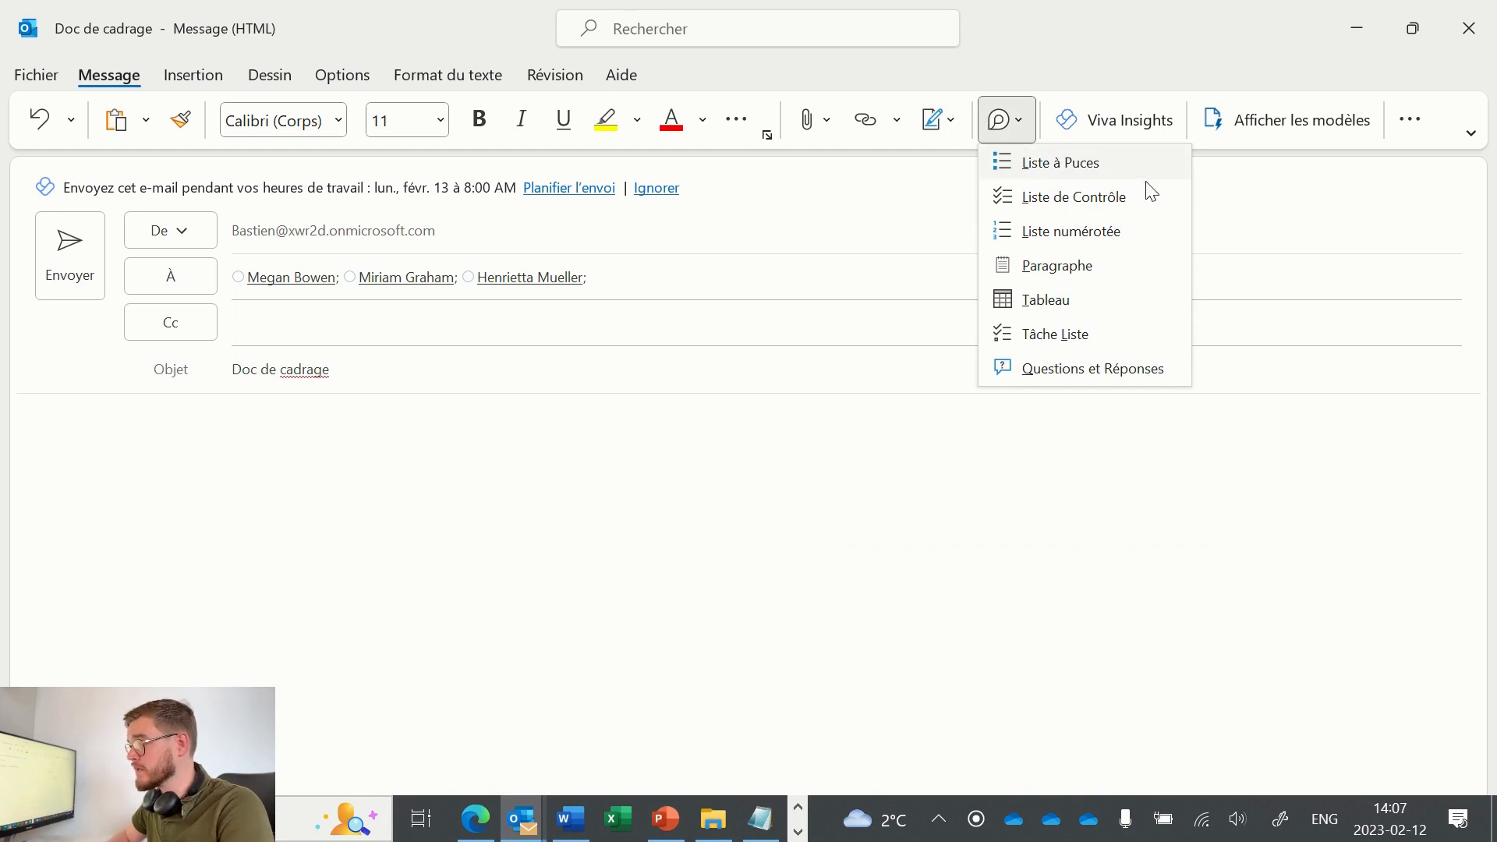
{"action": "left_click", "coordinate": [1089, 346]}
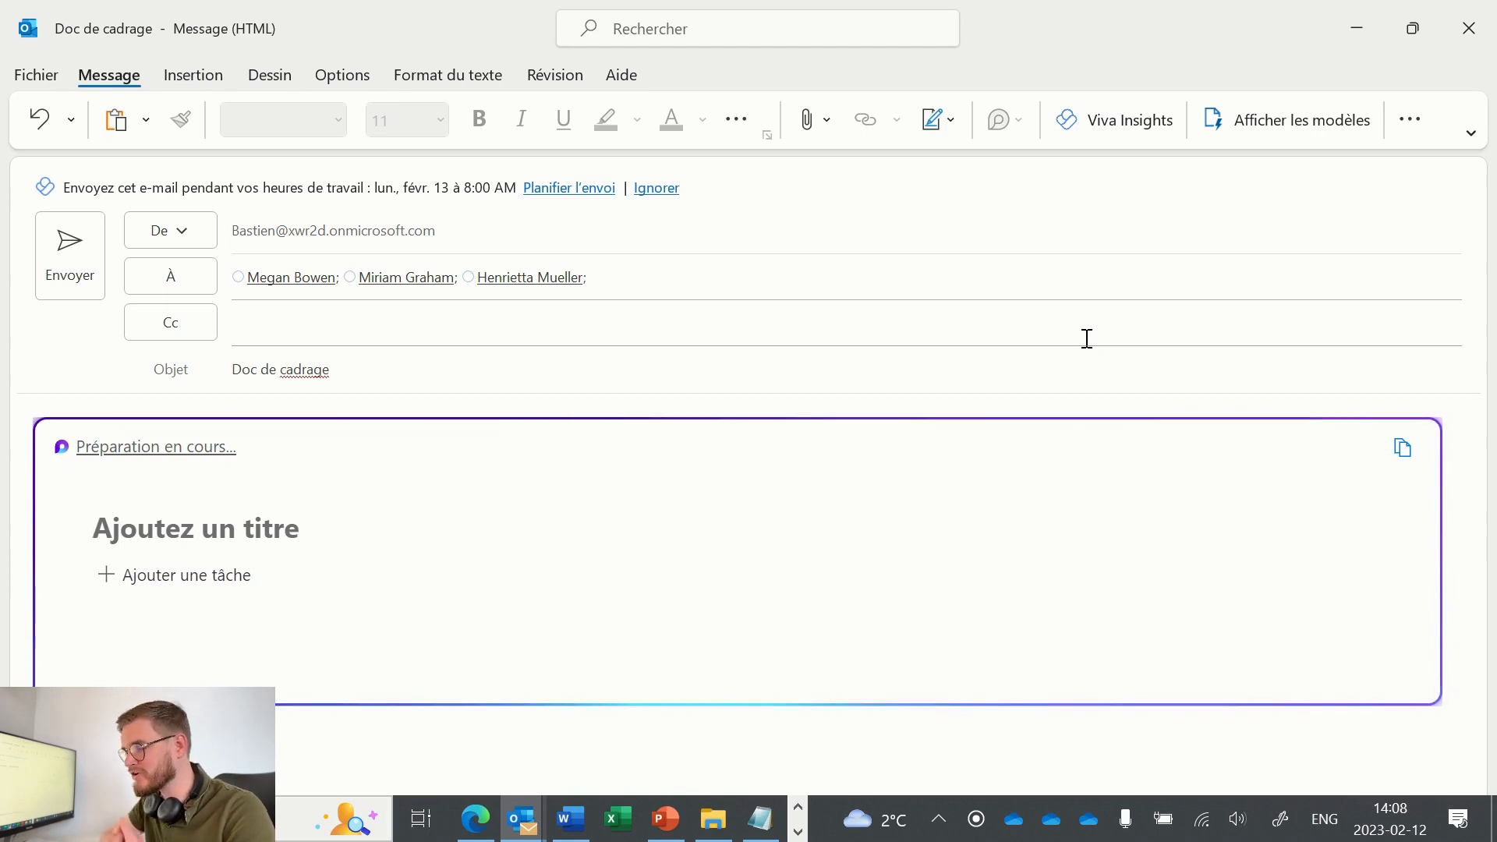
{"action": "left_click", "coordinate": [279, 504]}
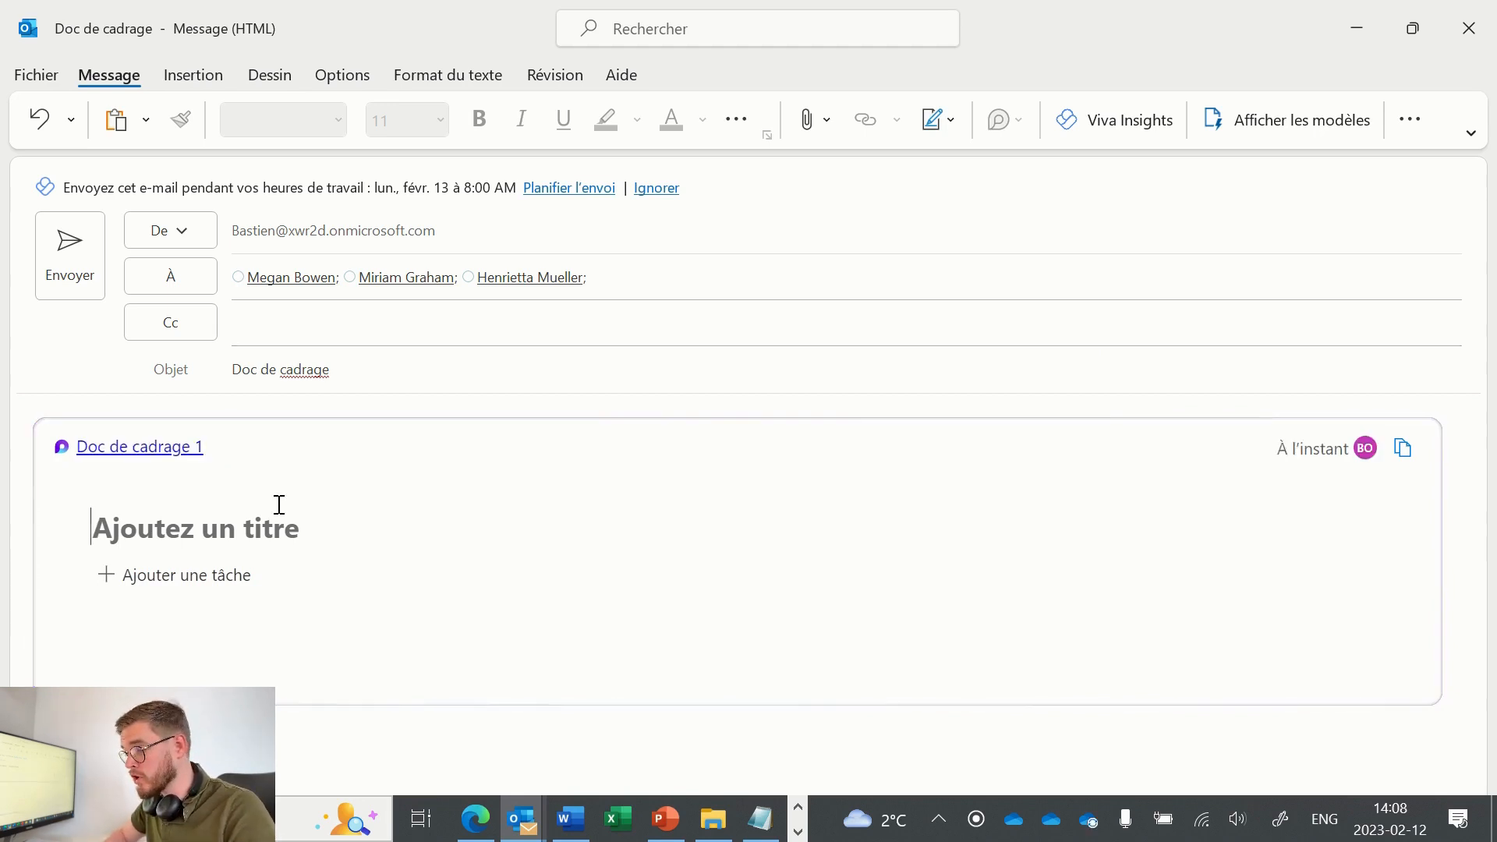
{"action": "type", "text": "Test"}
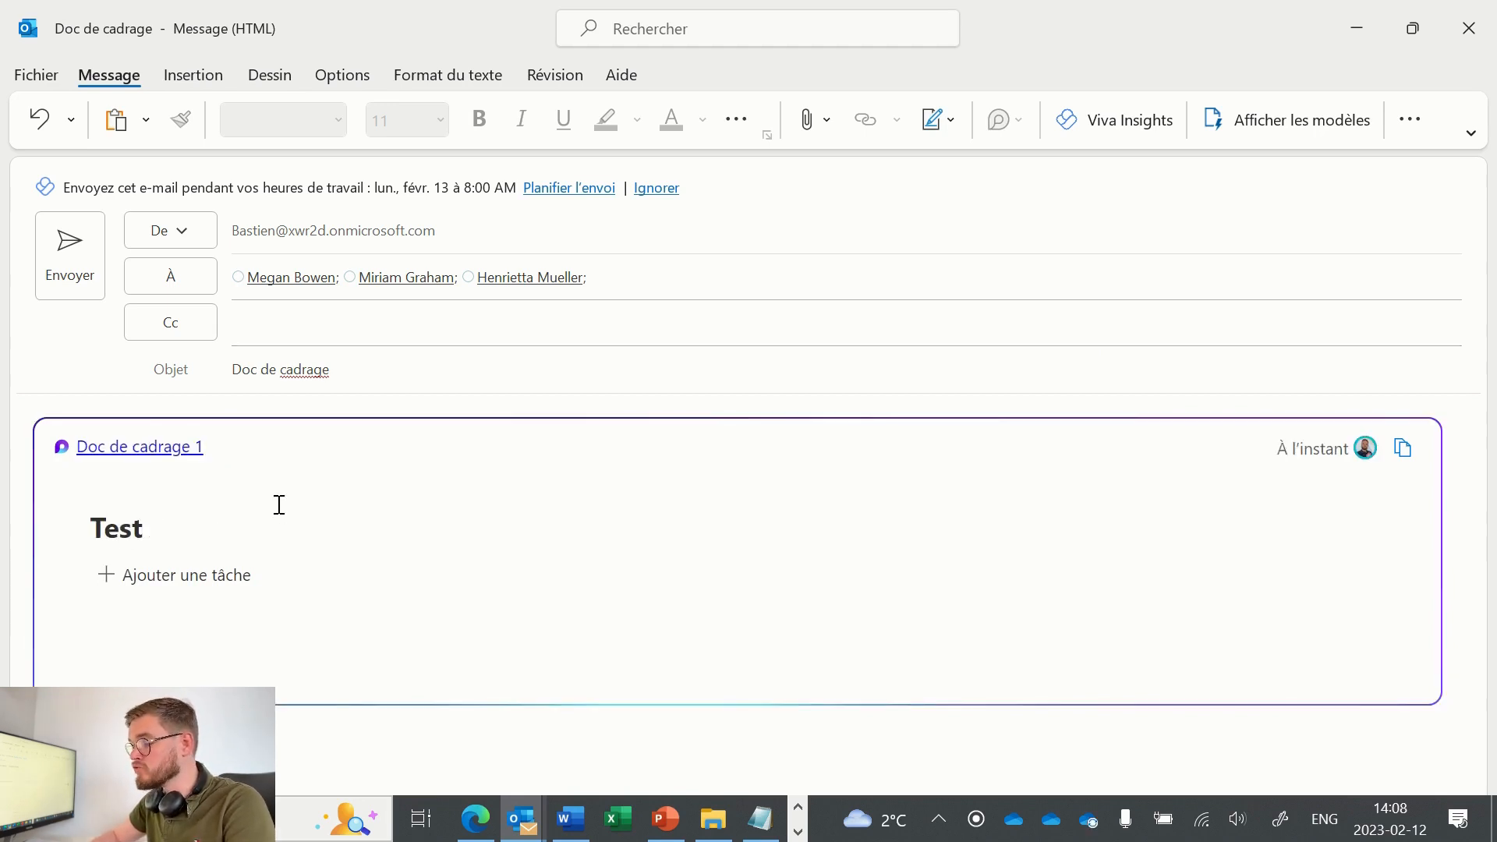
- Add a task named "Test 1" to the list and assign it to the email's first recipient with an @ mention
{"action": "left_click", "coordinate": [208, 574]}
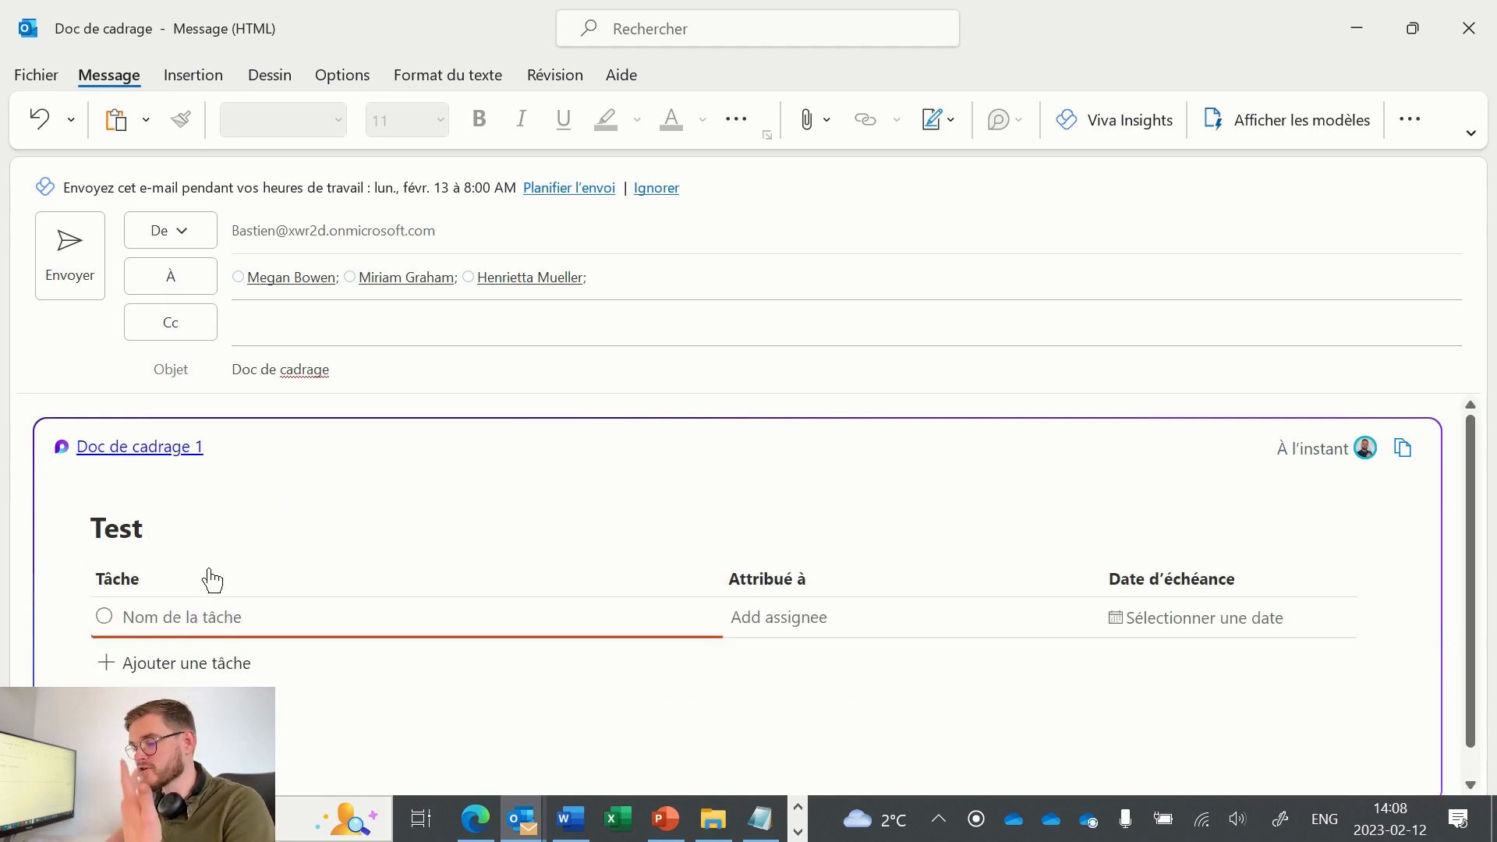
{"action": "type", "text": "Test 1"}
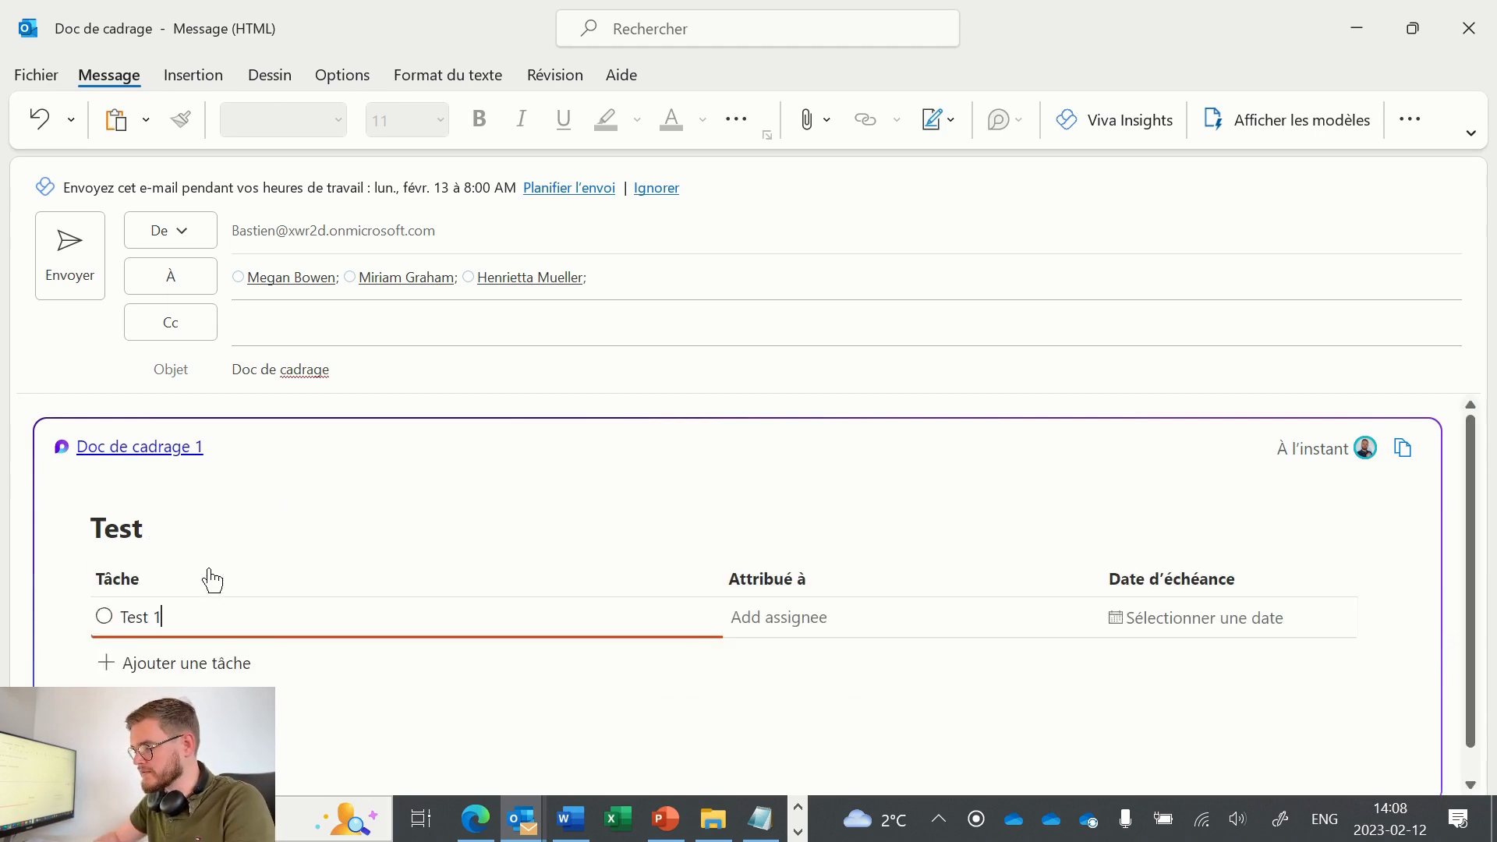
{"action": "left_click", "coordinate": [769, 624]}
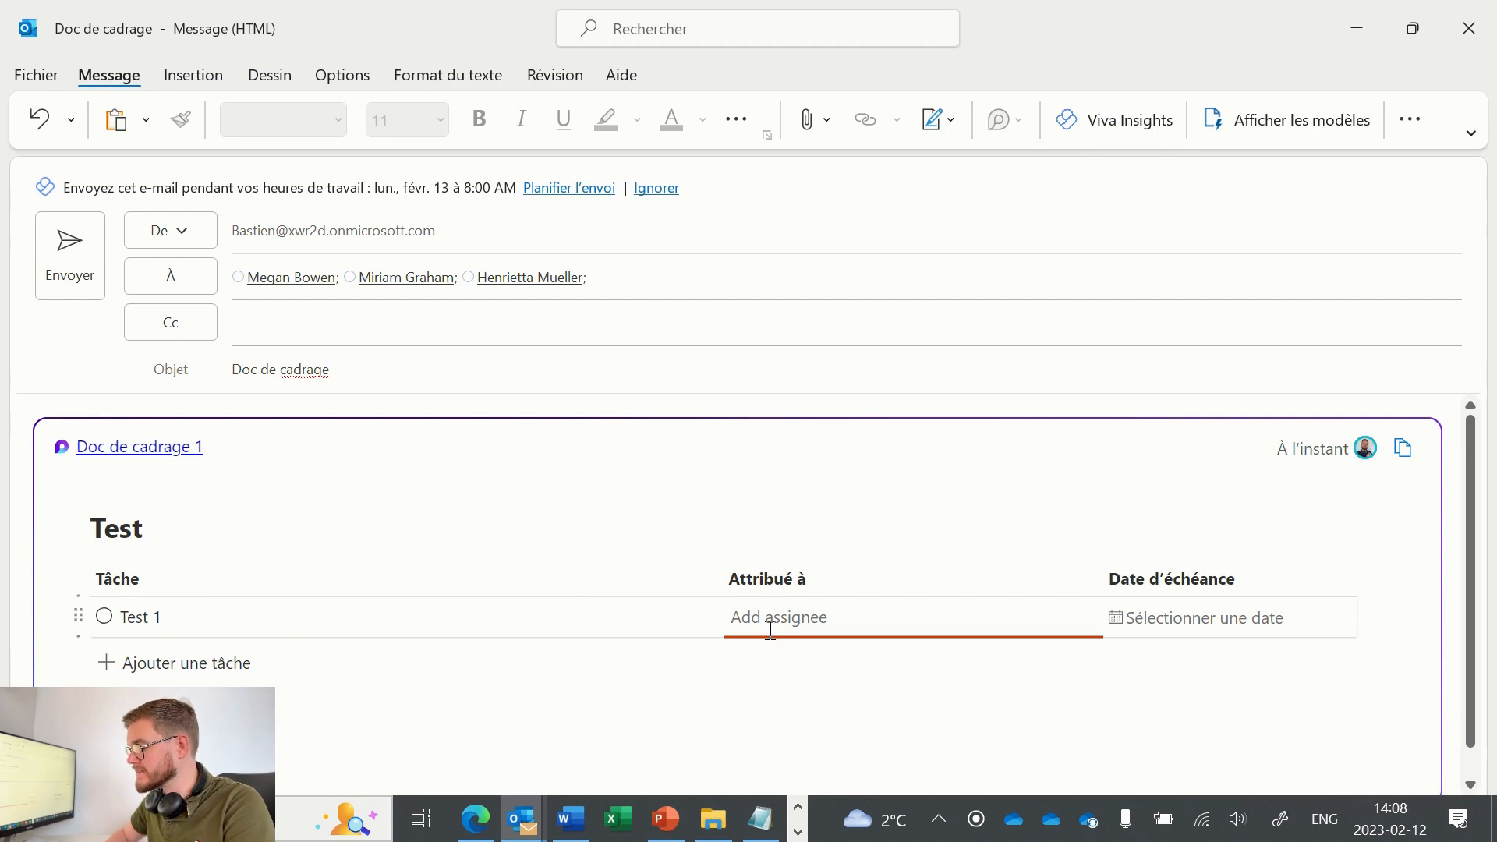
{"action": "type", "text": "meg"}
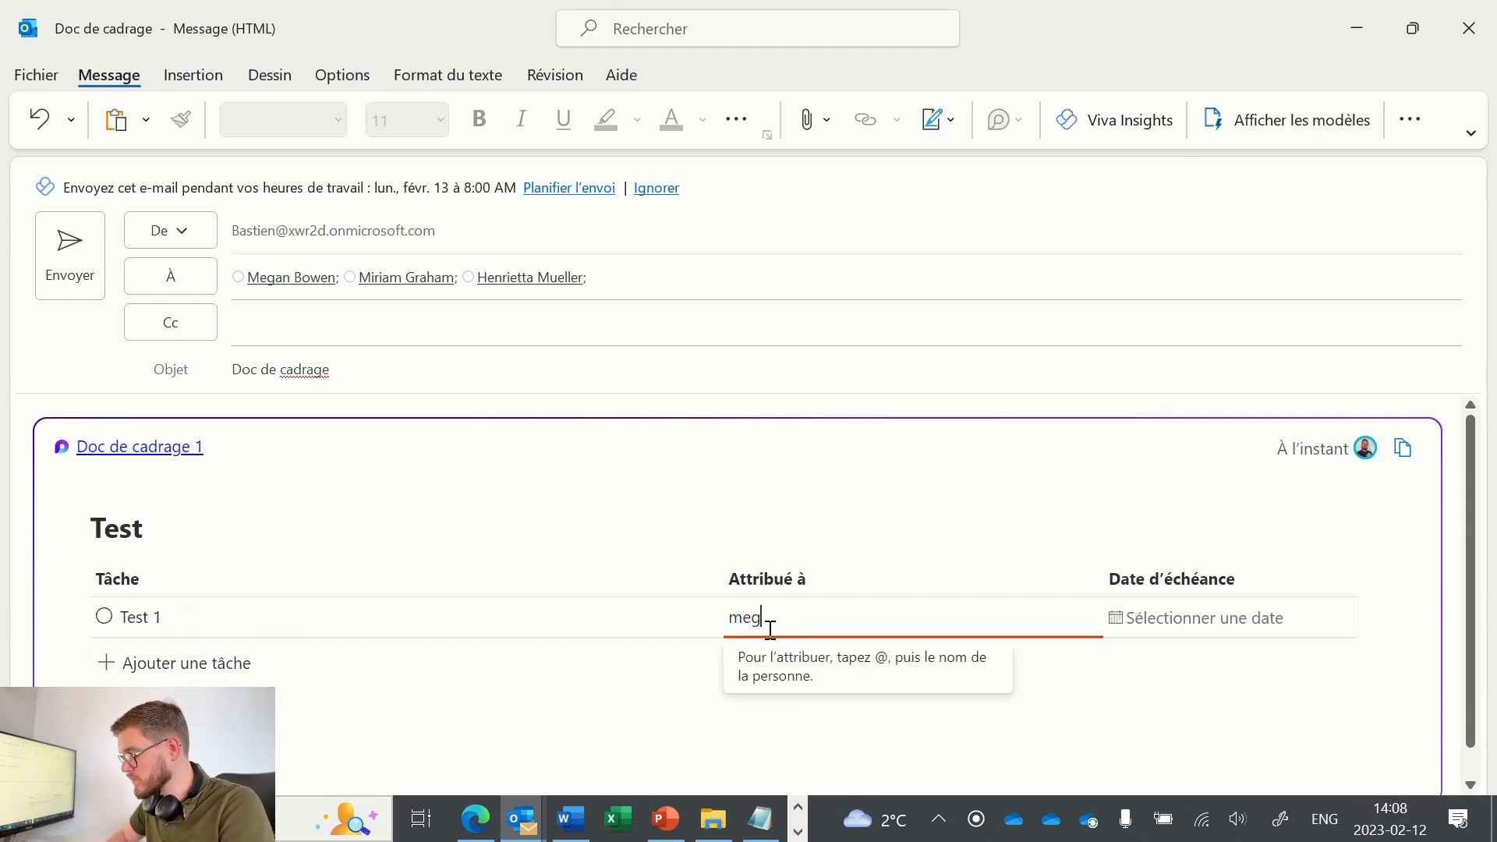
{"action": "key", "text": "BackSpace"}
{"action": "type", "text": "@"}
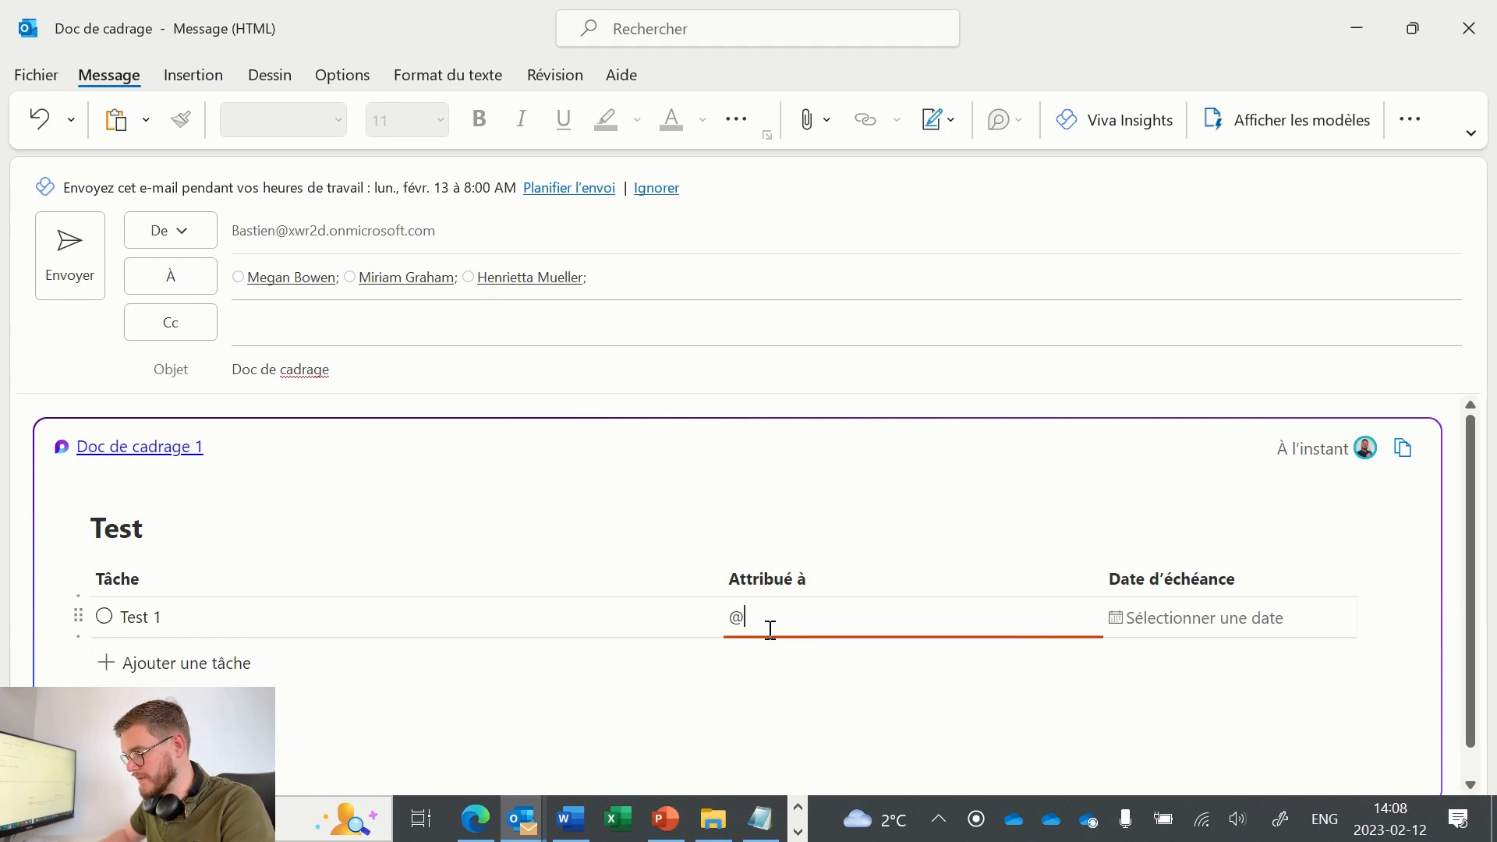
{"action": "type", "text": "me"}
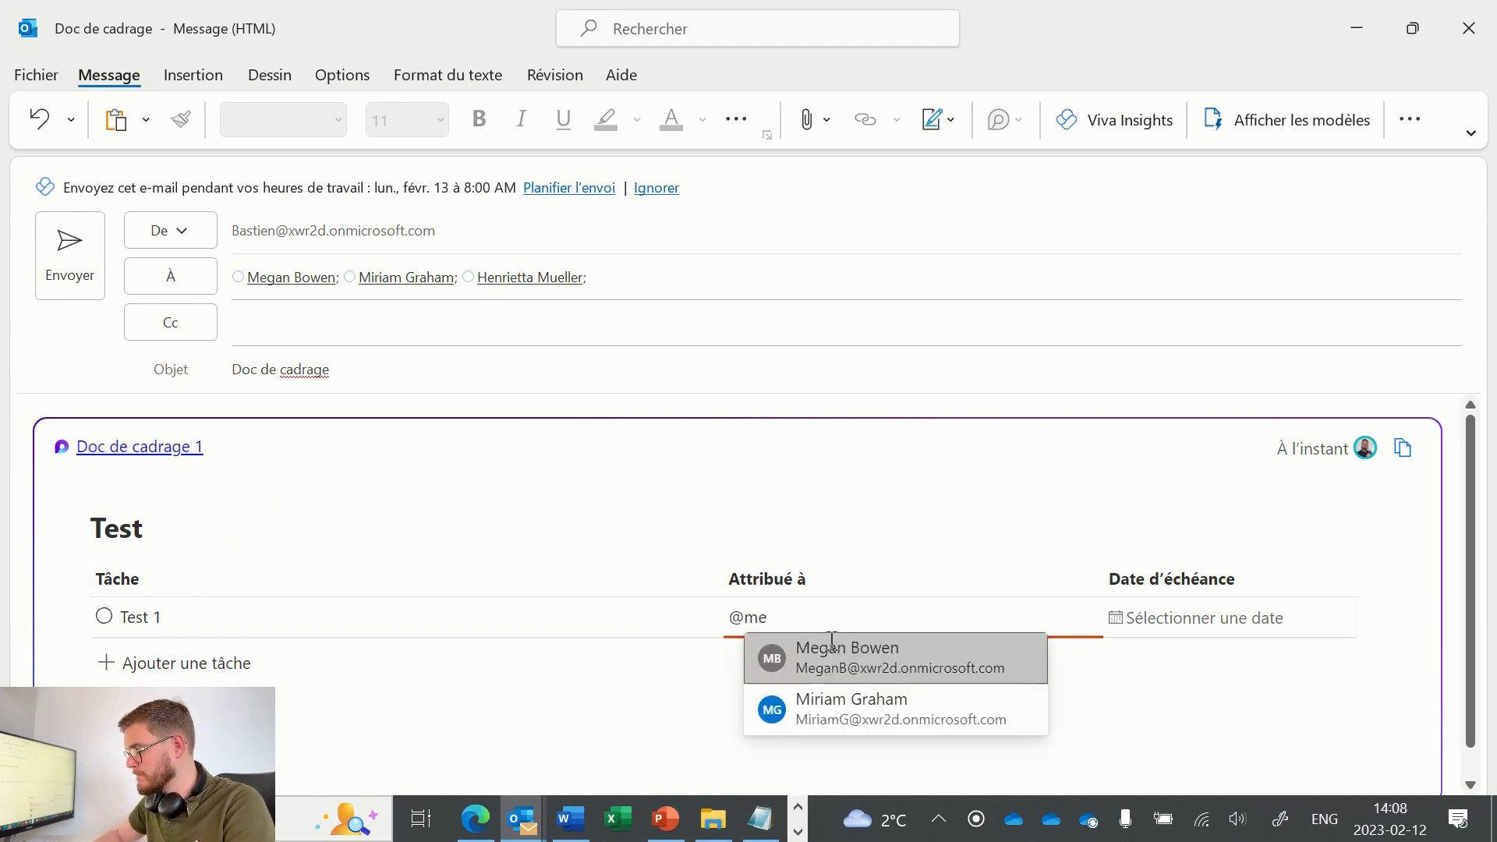
{"action": "left_click", "coordinate": [858, 664]}
- Set the due date of task "Test 1" to 14 February 2023 and send the email
{"action": "left_click", "coordinate": [1158, 628]}
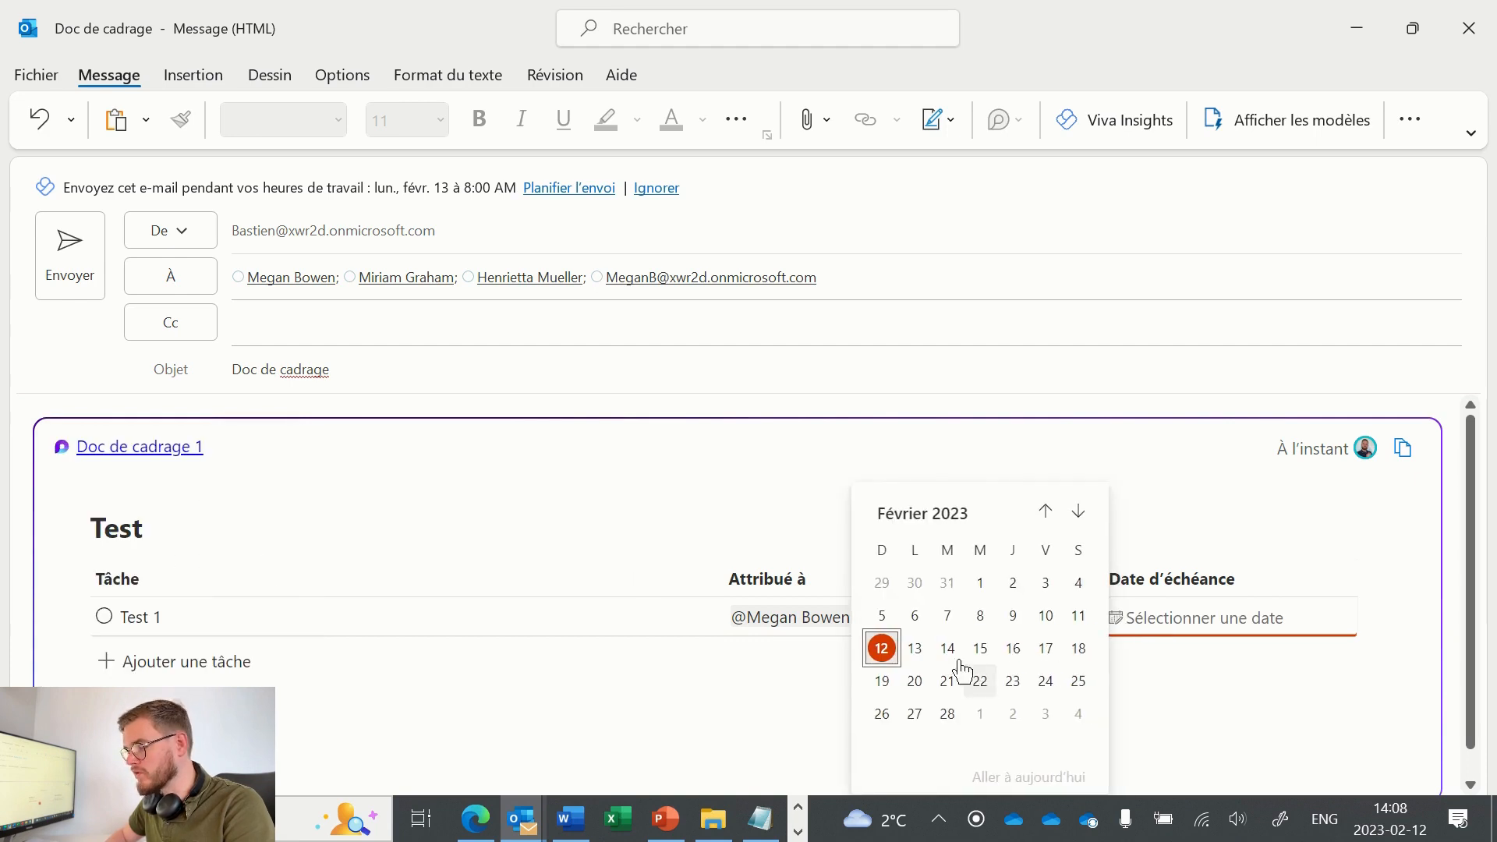
{"action": "left_click", "coordinate": [949, 655]}
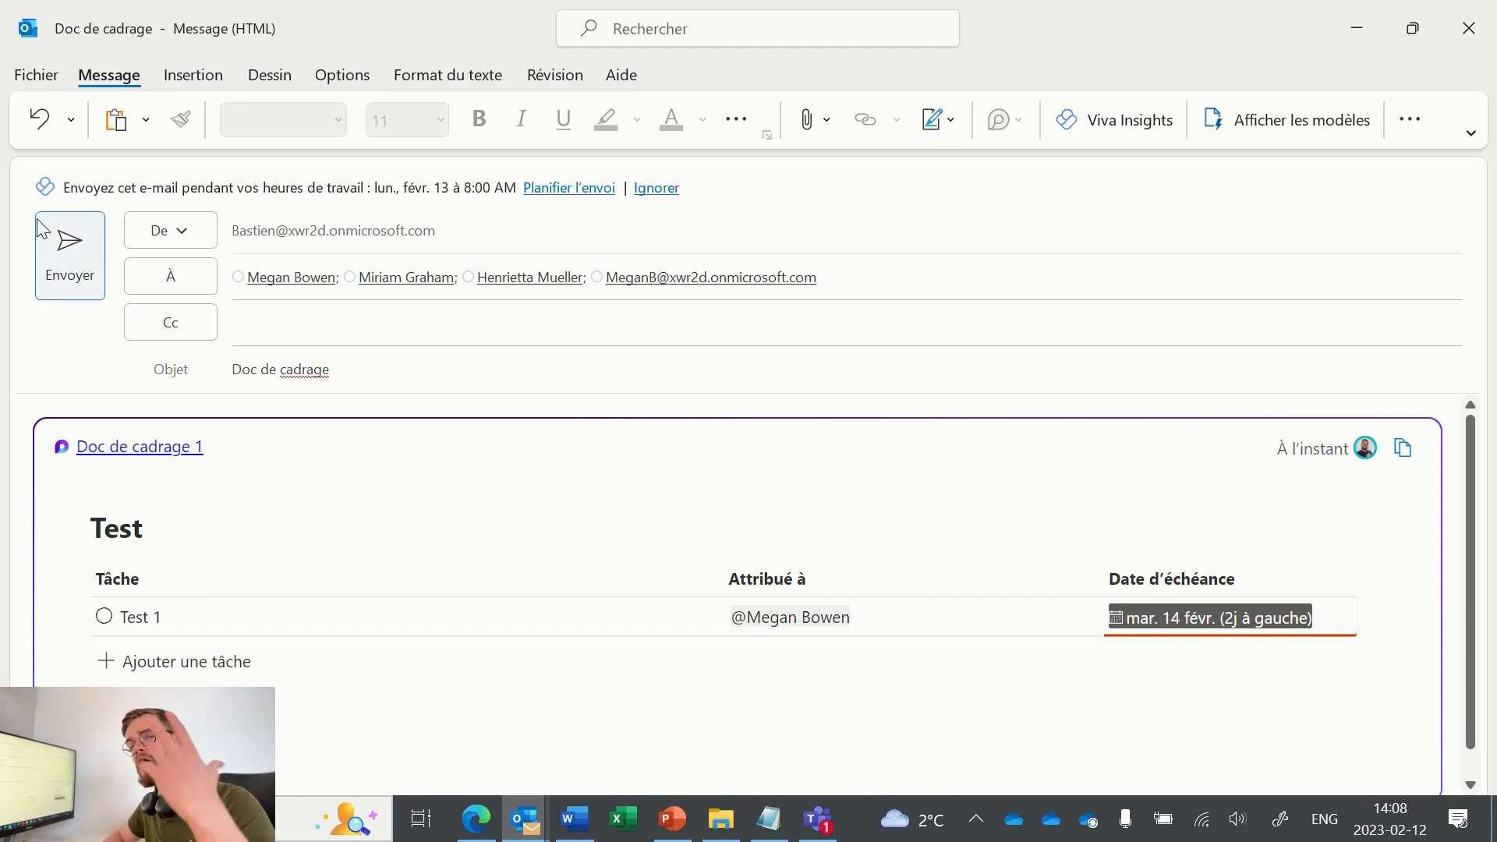
{"action": "left_click", "coordinate": [78, 282]}
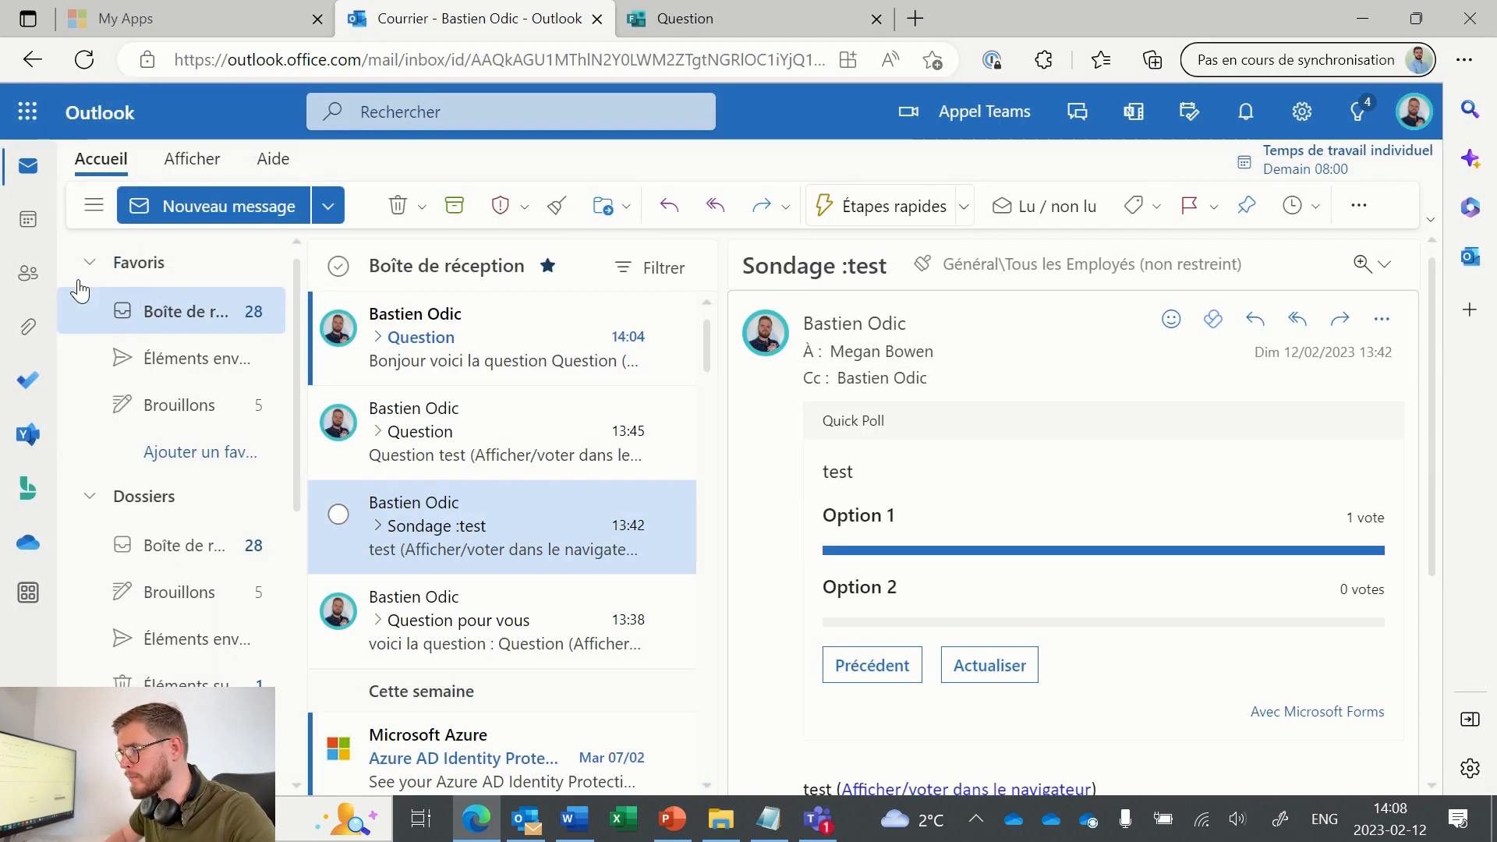
- In Outlook on the web, open the sent "Doc de cadrage" email and examine its embedded task list
{"action": "left_click", "coordinate": [164, 359]}
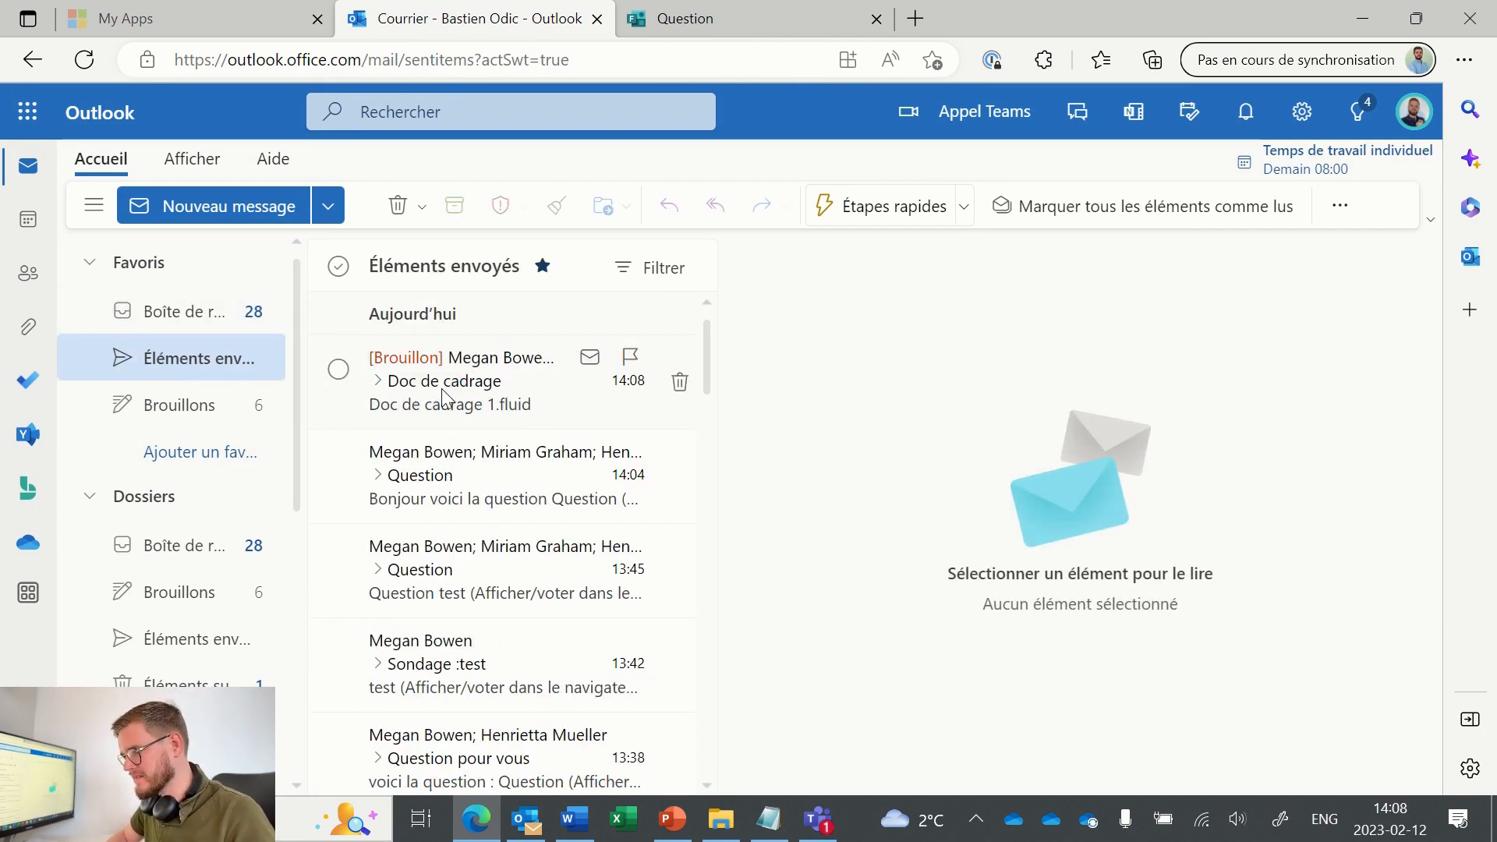
{"action": "left_click", "coordinate": [477, 415]}
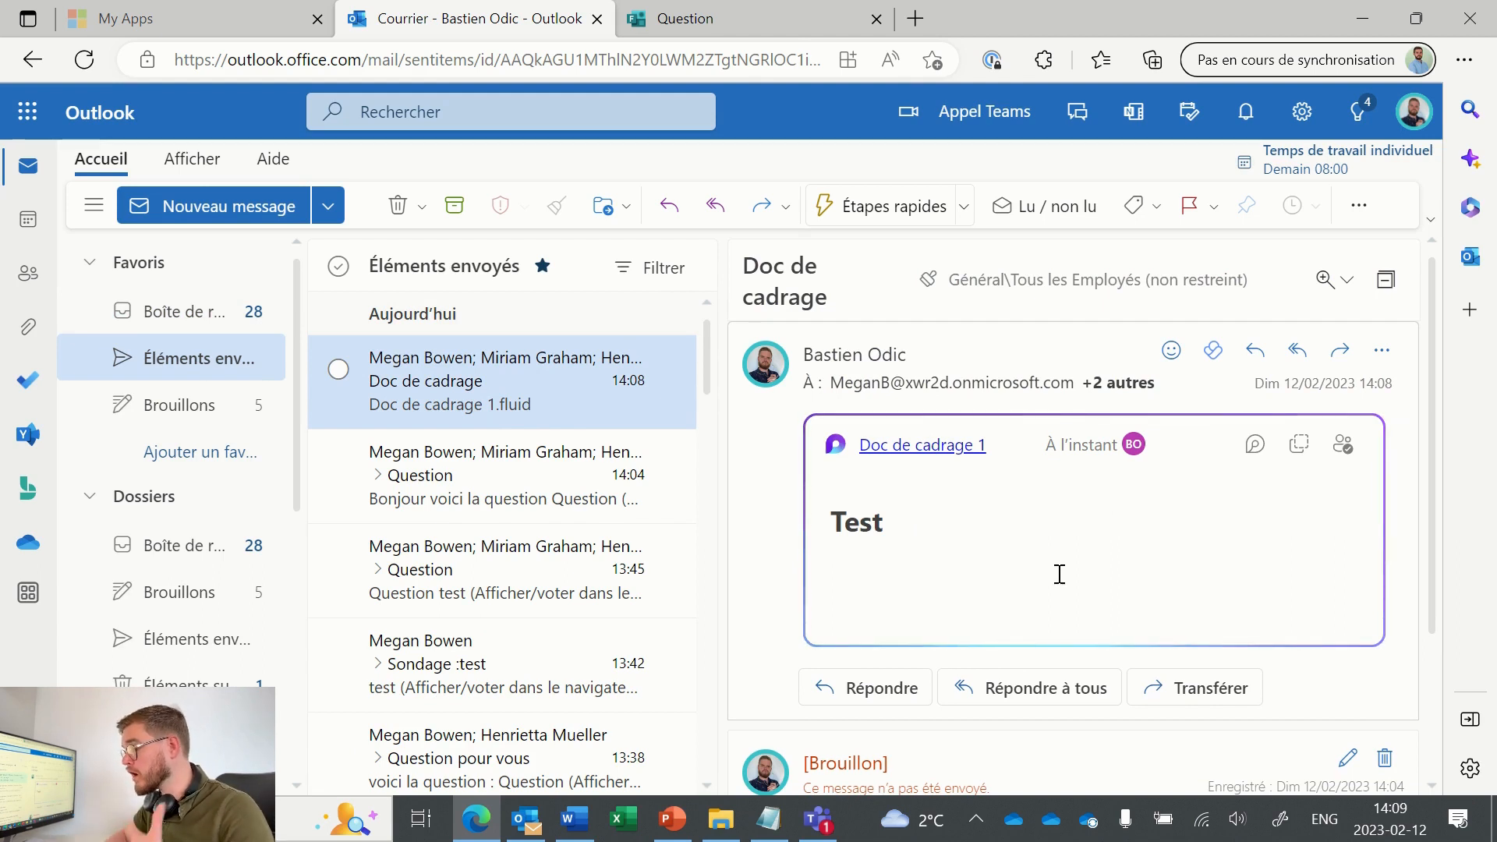
{"action": "scroll", "coordinate": [1060, 574], "scroll_direction": "down", "scroll_amount": 3}
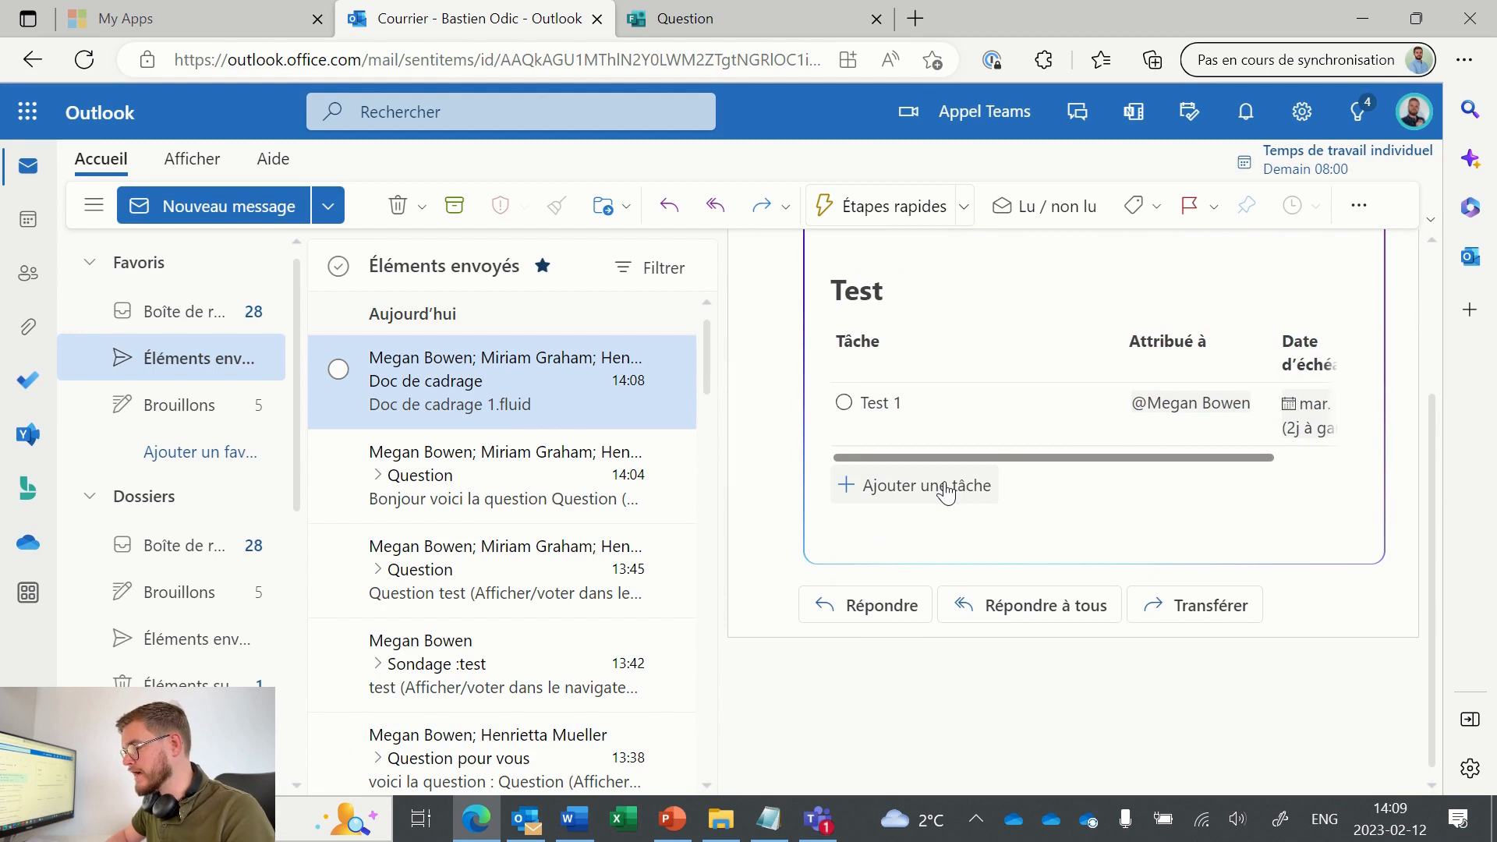
{"action": "scroll", "coordinate": [949, 385], "scroll_direction": "up", "scroll_amount": 3}
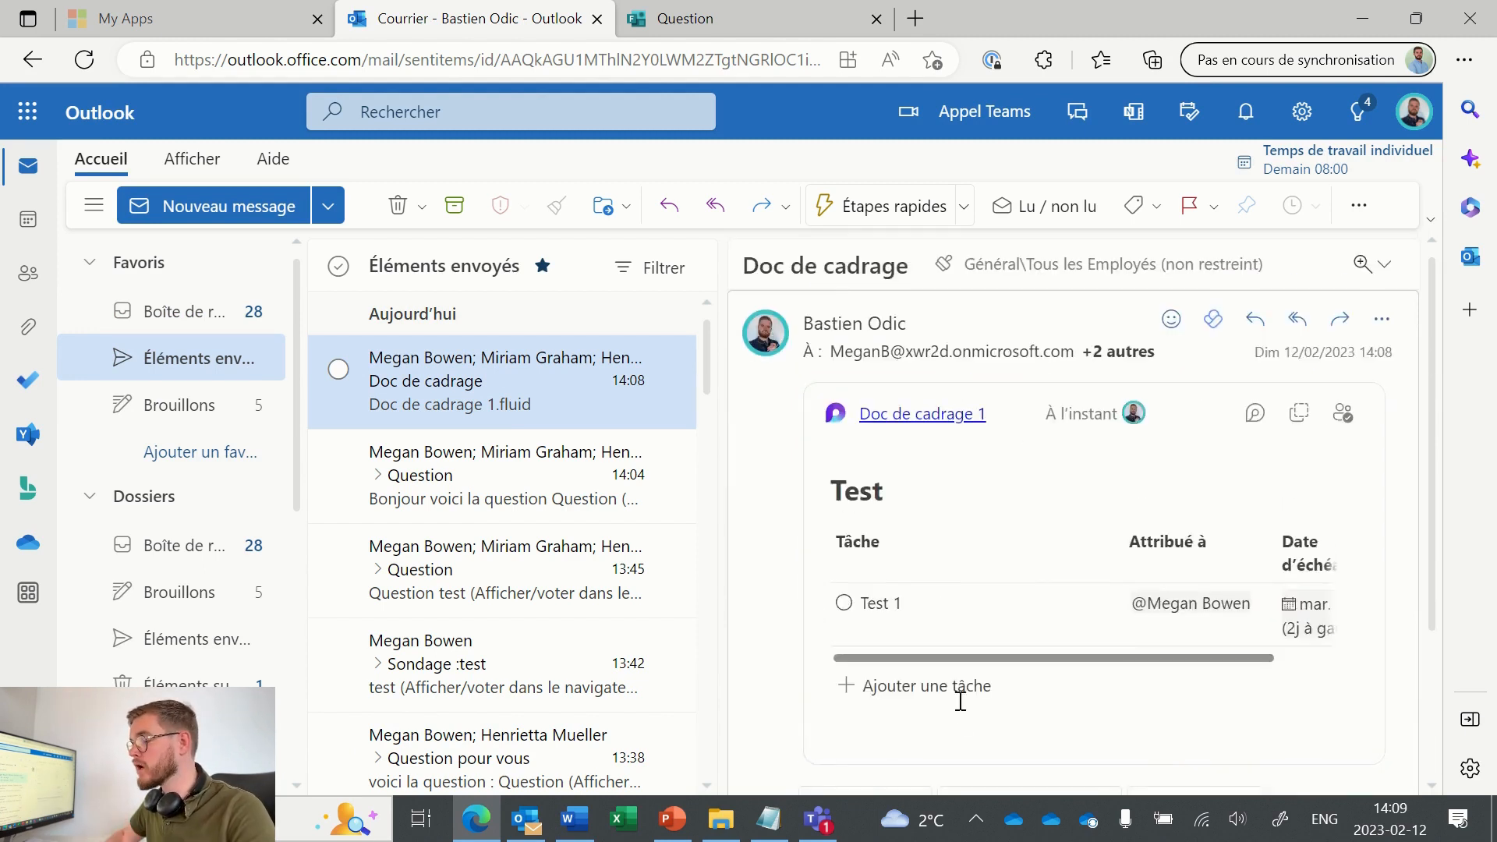